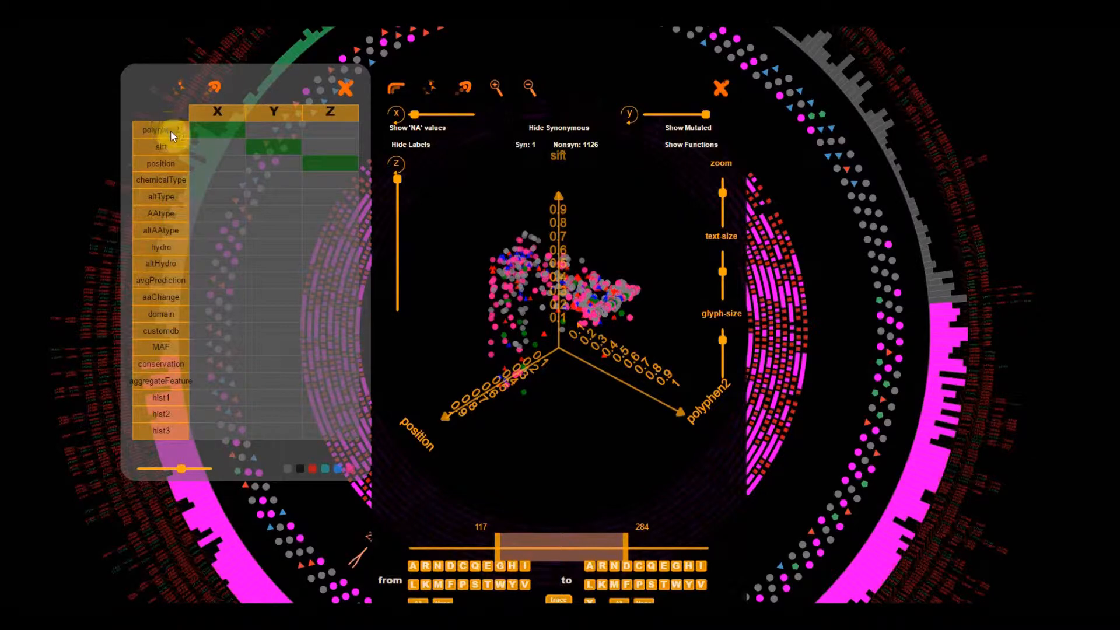
- Plot chemicalType on the X axis of the 3D scatter plot and rotate it to examine the distribution
click(216, 184)
drag(516, 465, 506, 487)
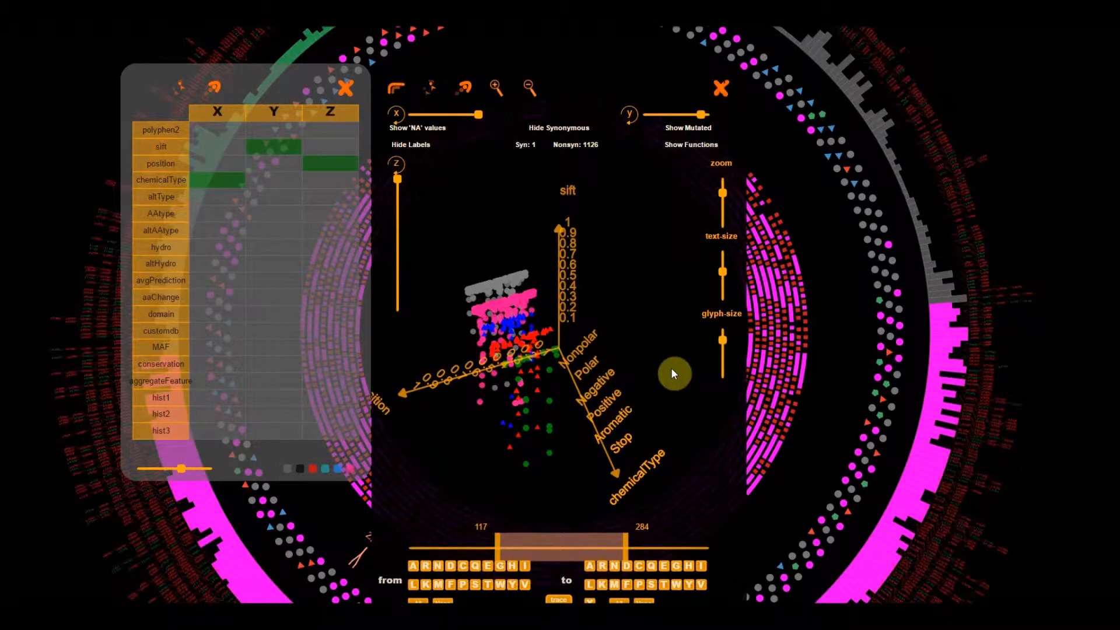
drag(672, 389, 690, 383)
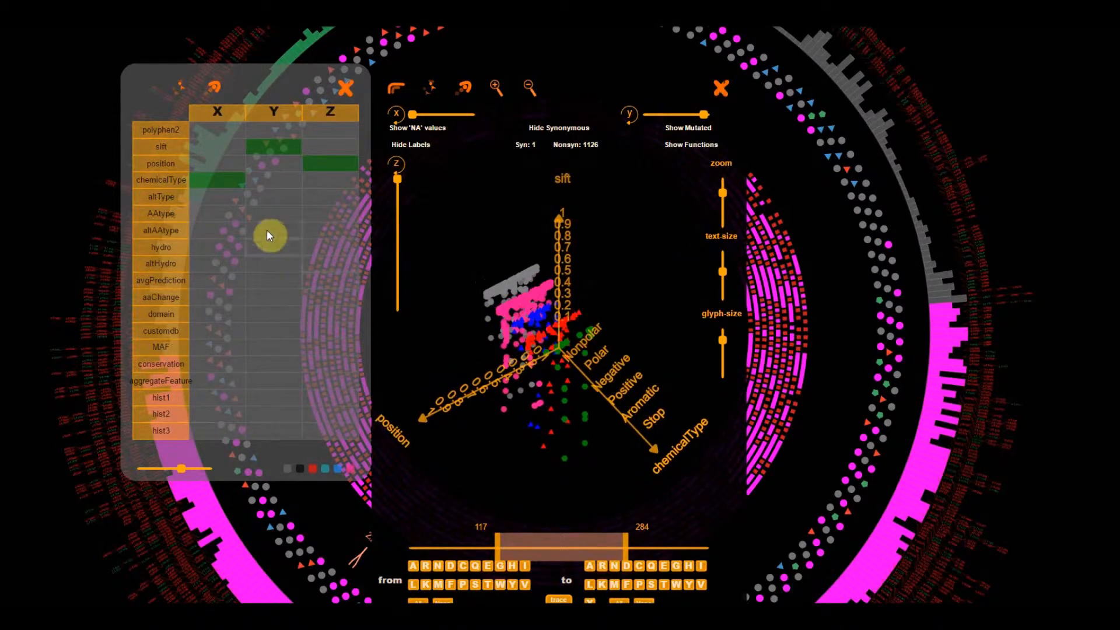
- Compare altType and AAtype on the X axis of the scatter plot, rotating the view for each
click(229, 201)
mouse_move(513, 454)
mouse_down()
mouse_move(493, 451)
mouse_move(542, 453)
mouse_move(498, 467)
mouse_move(518, 455)
mouse_up()
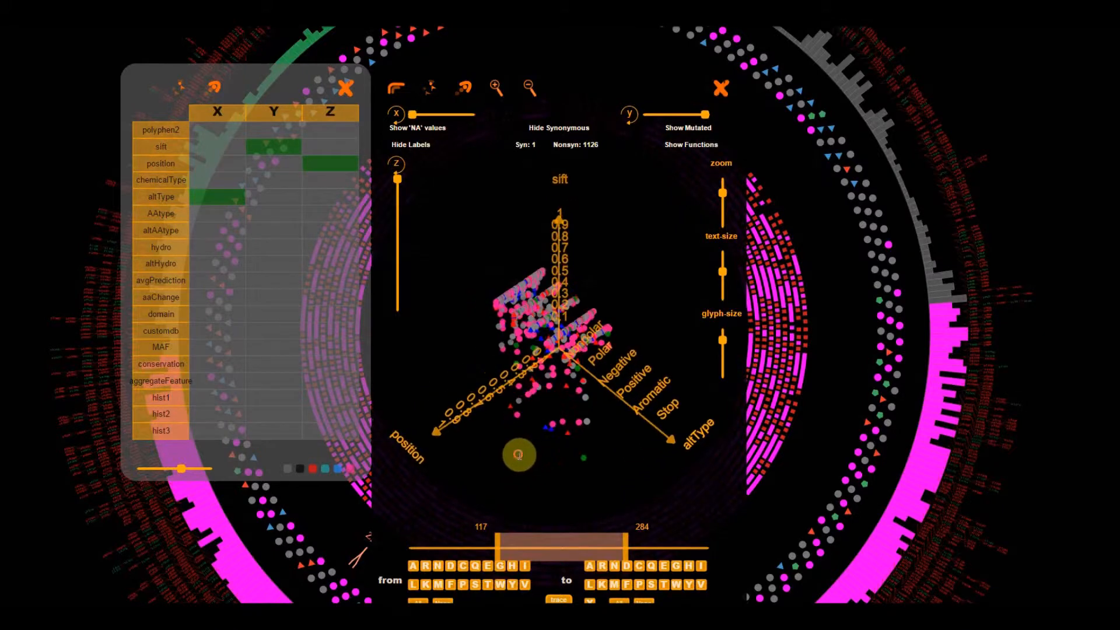
click(226, 215)
drag(475, 413, 484, 461)
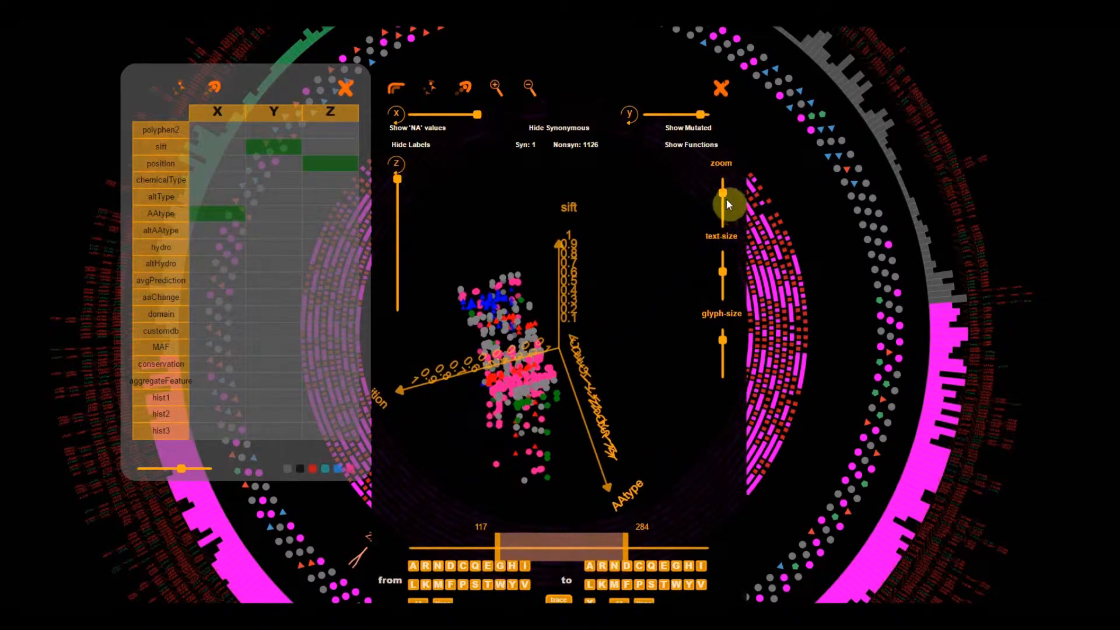
- Adjust the plot's text size slightly and set the X axis to altAAtype
drag(723, 270, 722, 267)
click(210, 231)
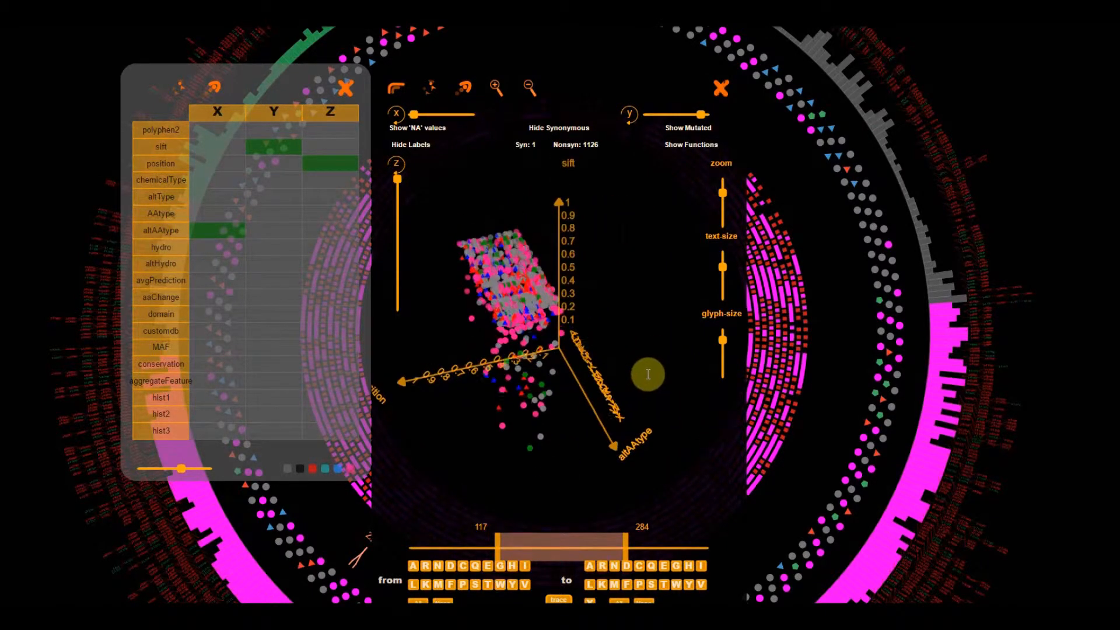
- Compare hydro, altHydro and avgPrediction in turn on the X axis against sift and position
click(211, 255)
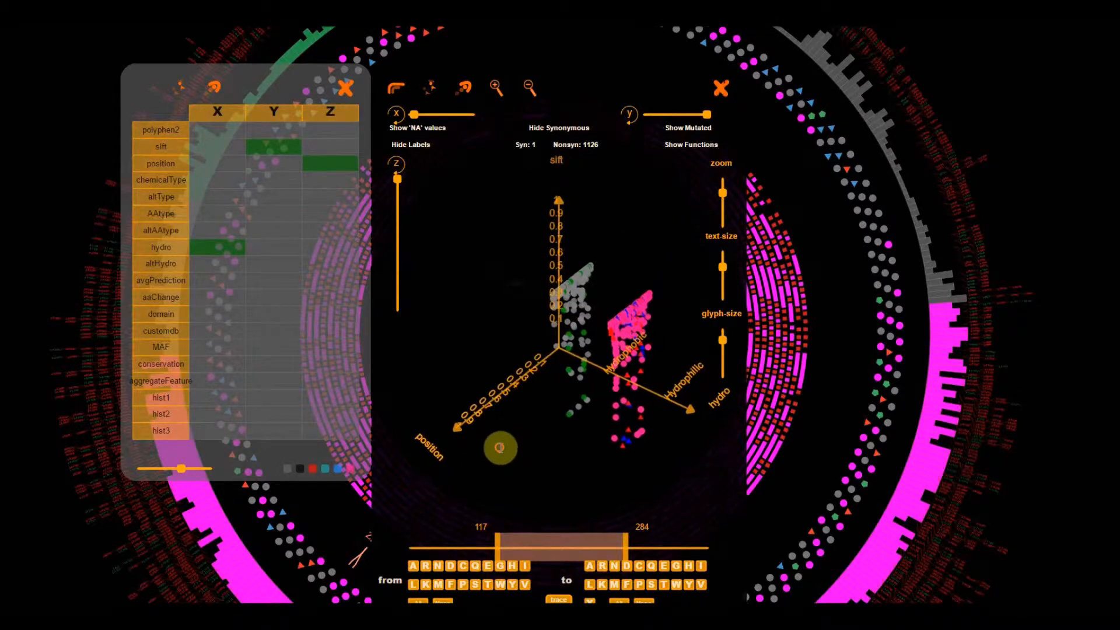
click(230, 264)
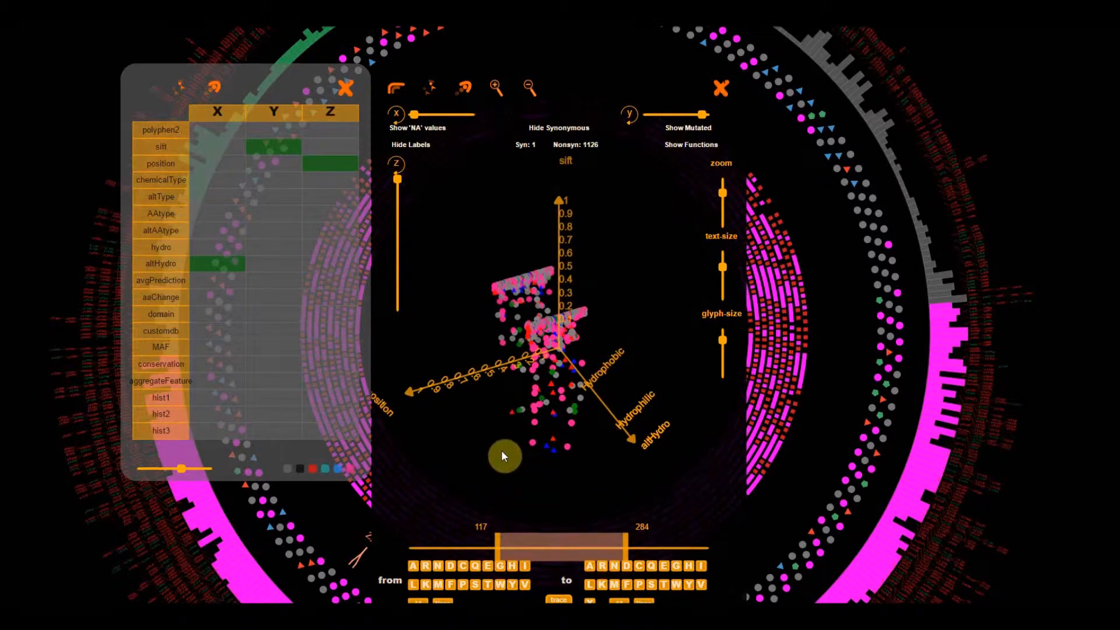
click(222, 285)
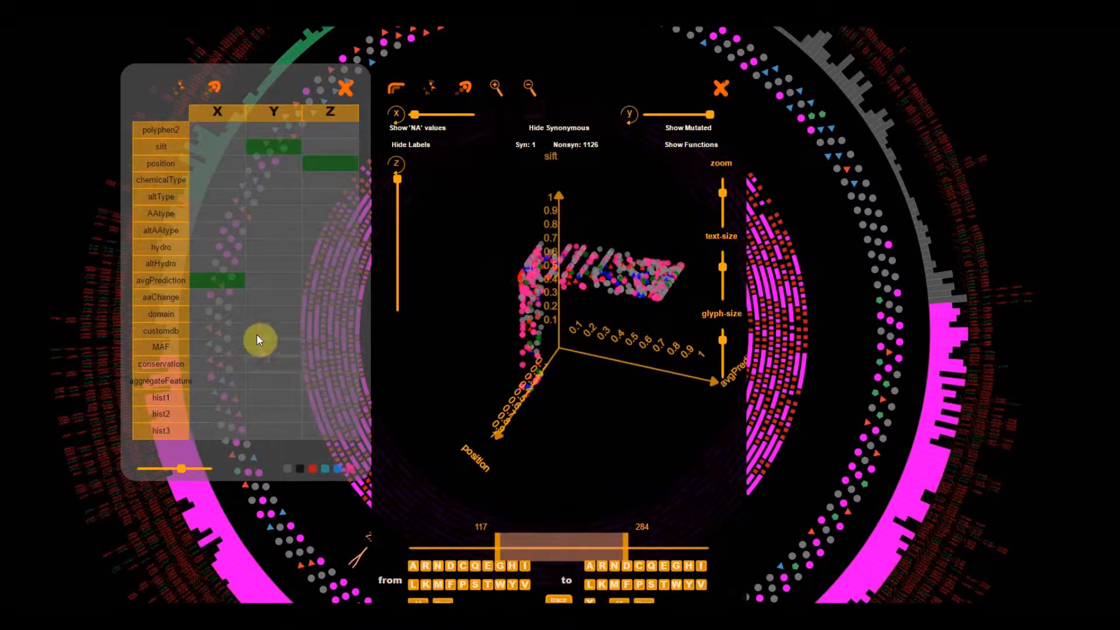
- Plot aaChange on the X axis, rotate the view and inspect the labels of individual variant points
click(233, 300)
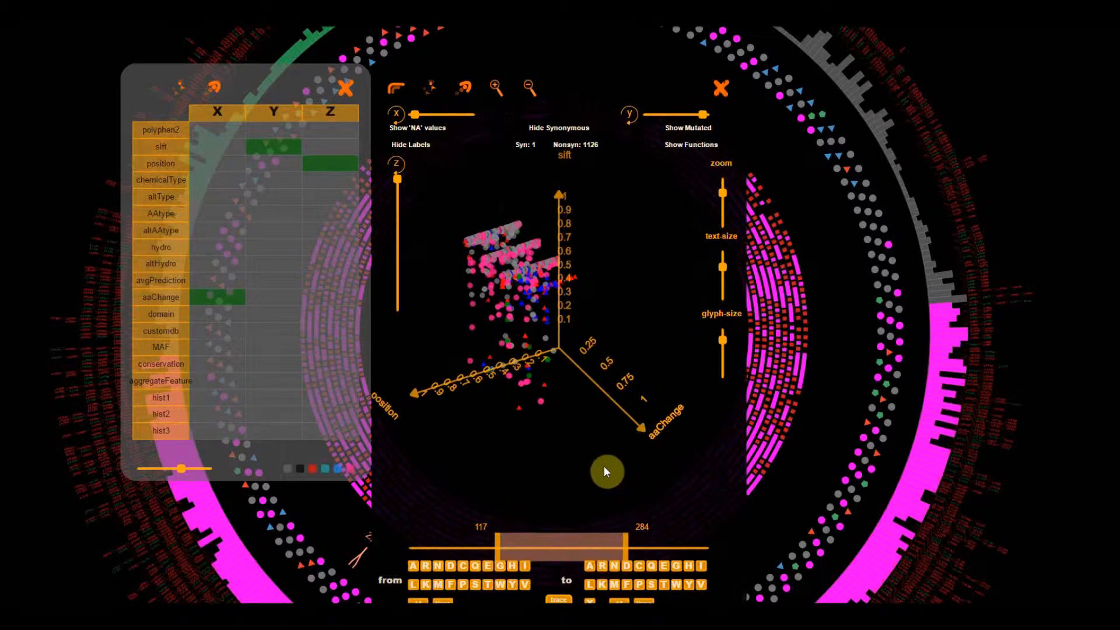
drag(590, 398, 603, 454)
mouse_move(523, 341)
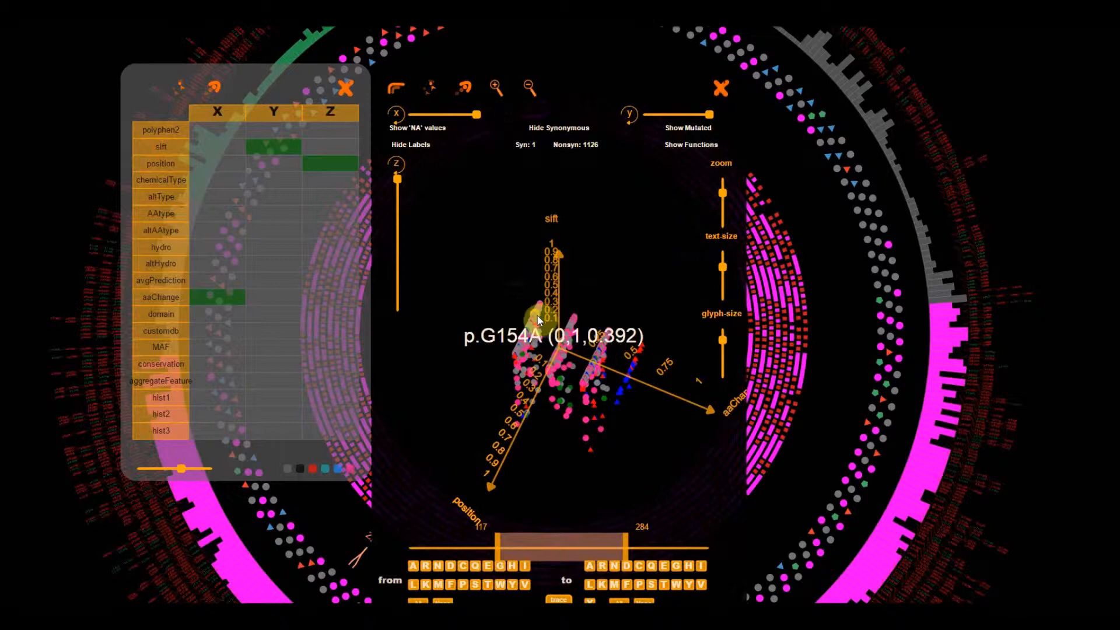
mouse_move(629, 380)
drag(622, 391, 655, 447)
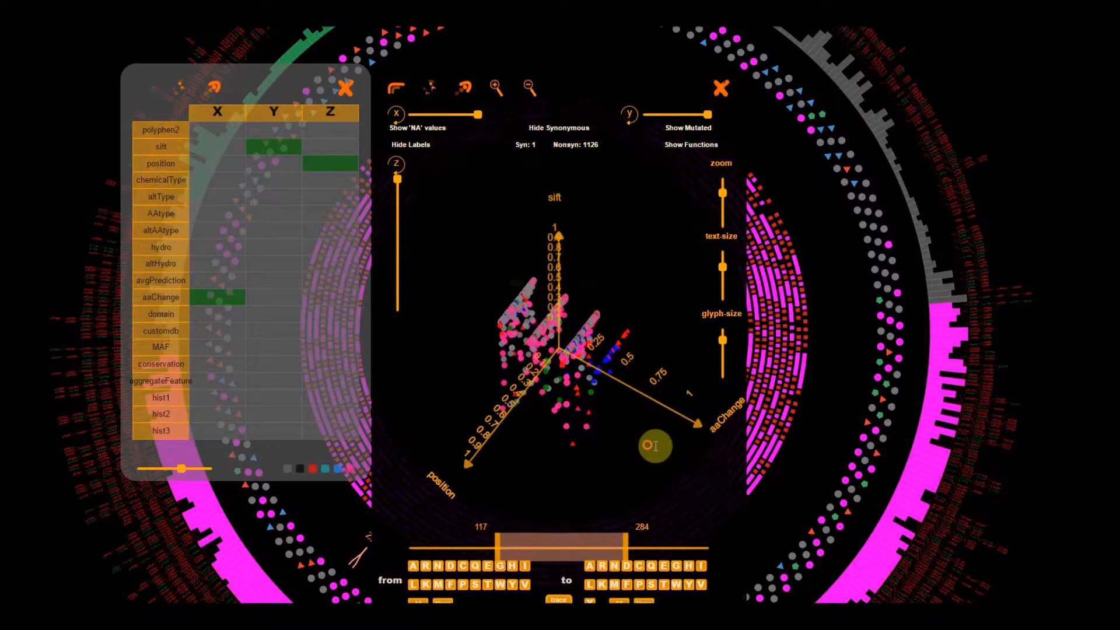
- Show the NA values and the mutated residue types, and return both display options to their original settings
click(412, 131)
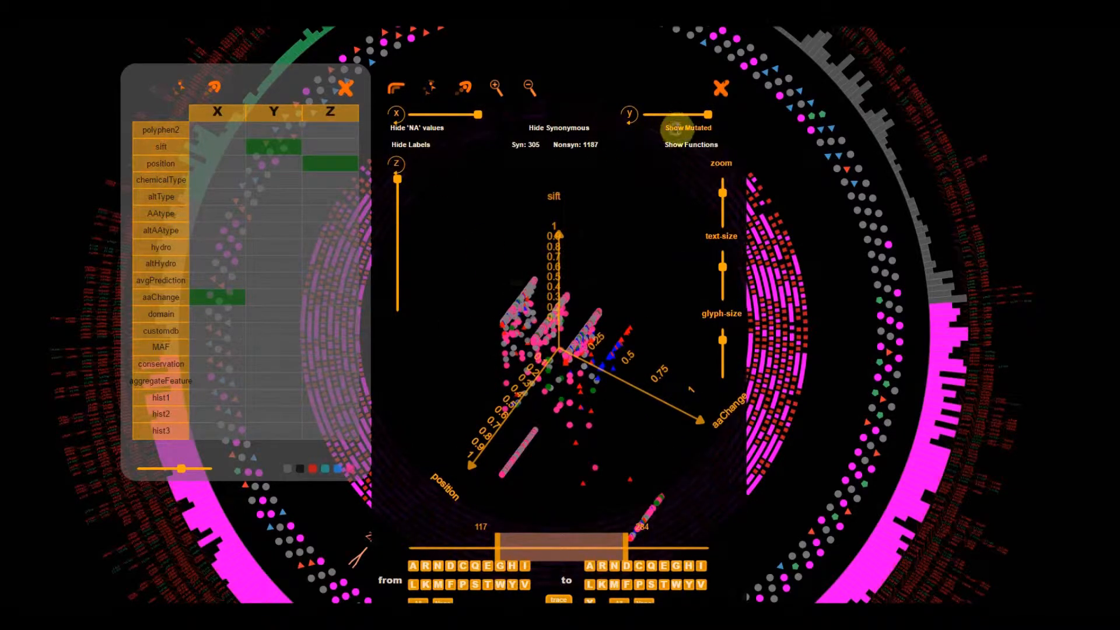
click(688, 127)
click(687, 127)
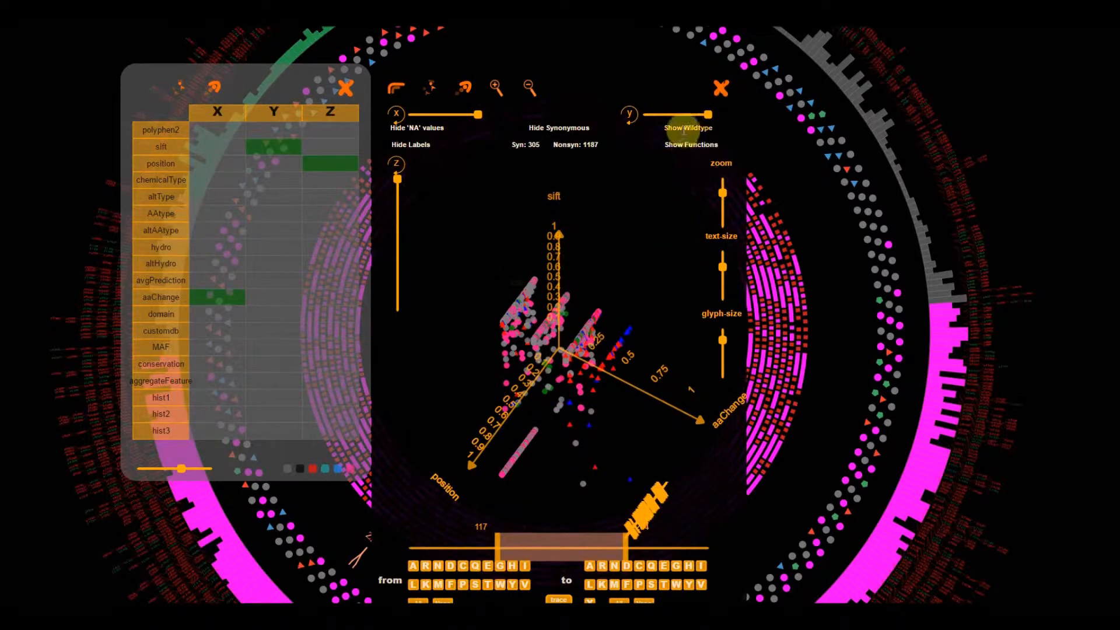
click(435, 129)
- Plot domain on the X axis and examine the variants with the position window at 93–260 and at 174–341
click(221, 317)
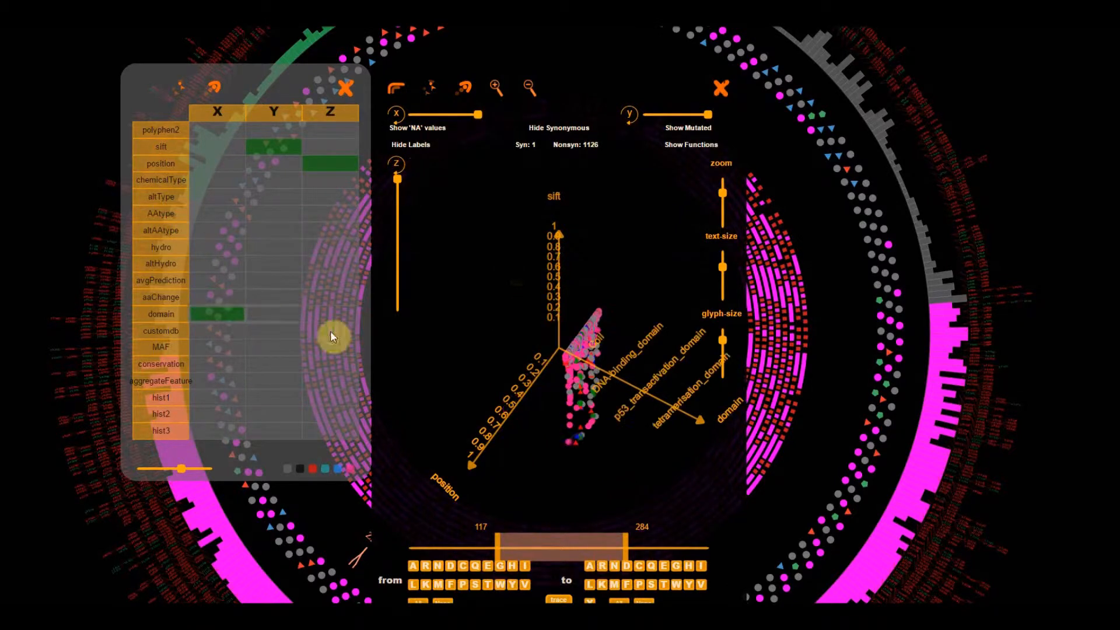
drag(547, 531, 513, 542)
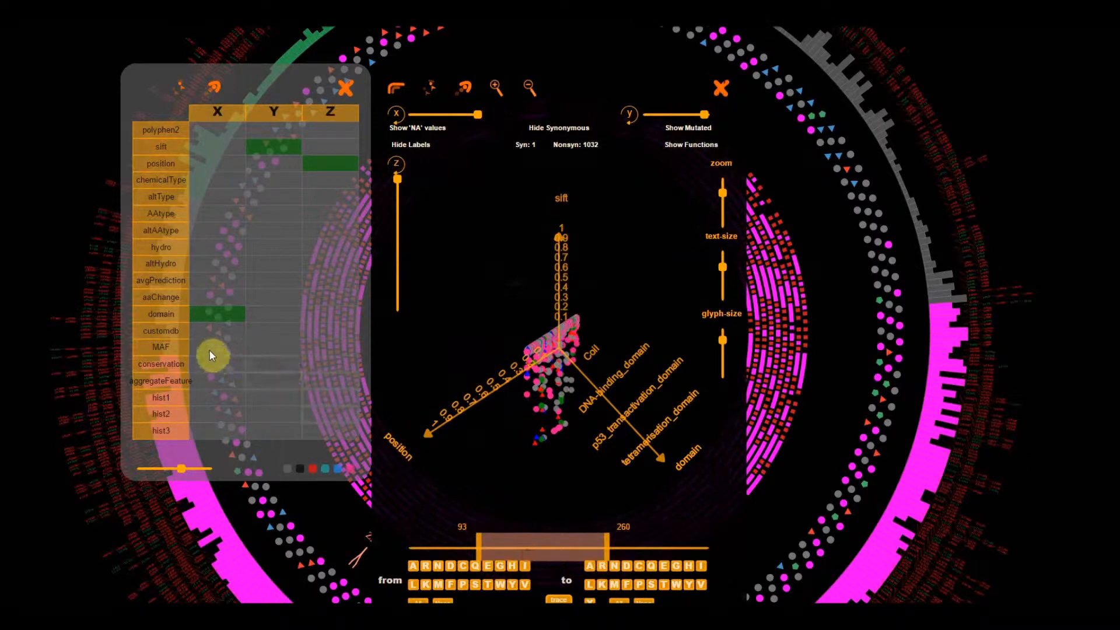
drag(533, 475, 534, 466)
drag(538, 552, 600, 552)
mouse_move(615, 488)
mouse_down()
mouse_move(653, 507)
mouse_move(648, 525)
mouse_move(611, 523)
mouse_move(605, 494)
mouse_move(617, 484)
mouse_up()
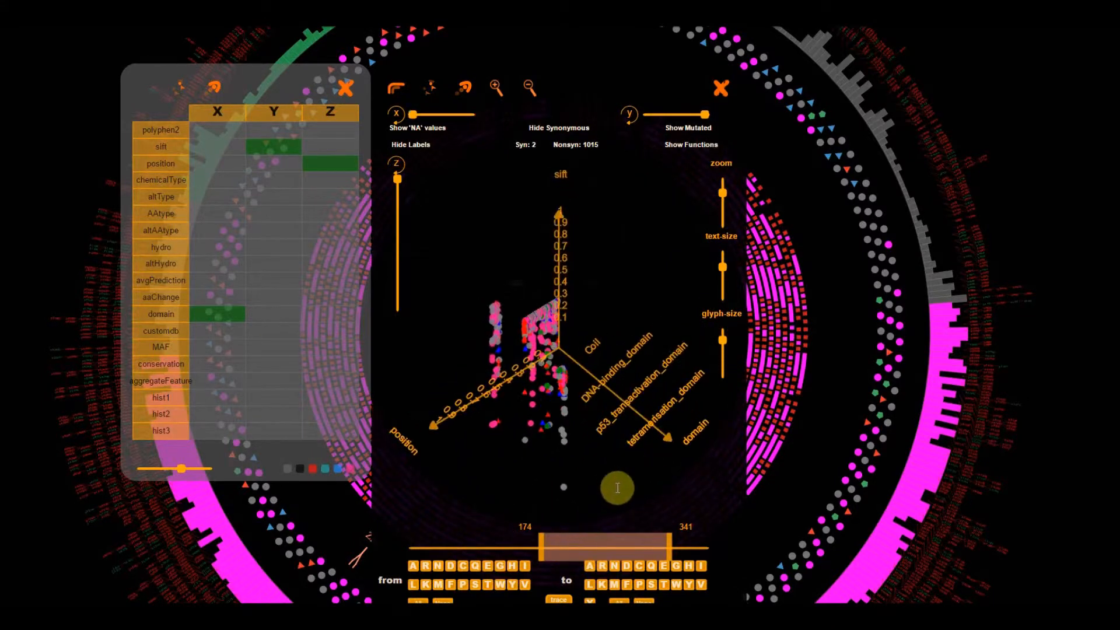
- Plot MAF on the X axis and slide the position window to 88–255 to examine the variants
click(217, 349)
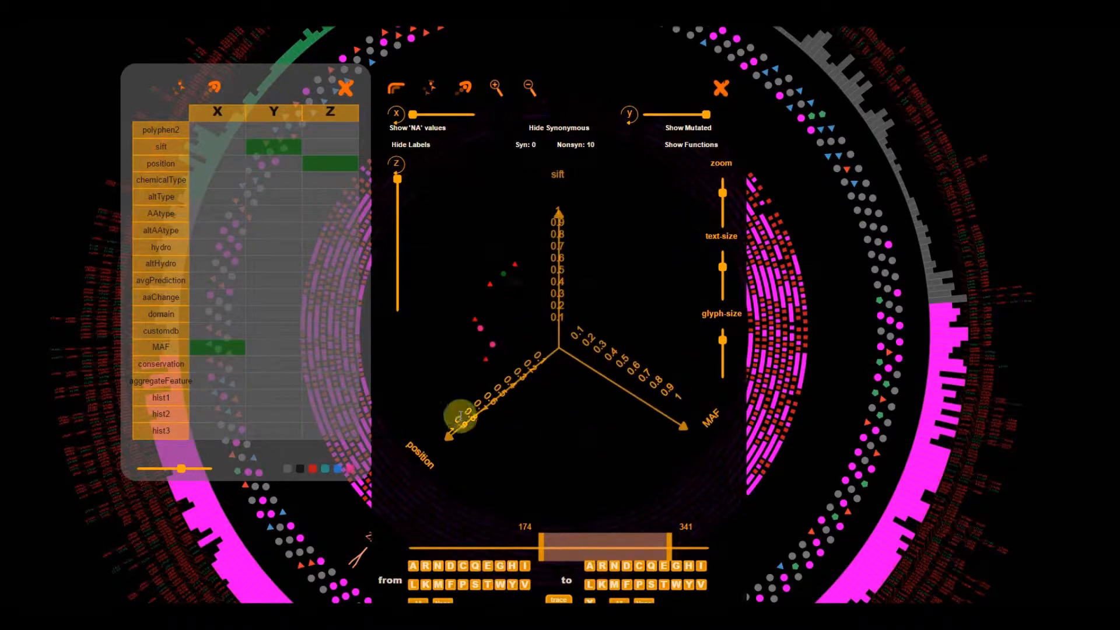
mouse_move(596, 447)
mouse_down()
mouse_move(598, 419)
mouse_move(601, 433)
mouse_up()
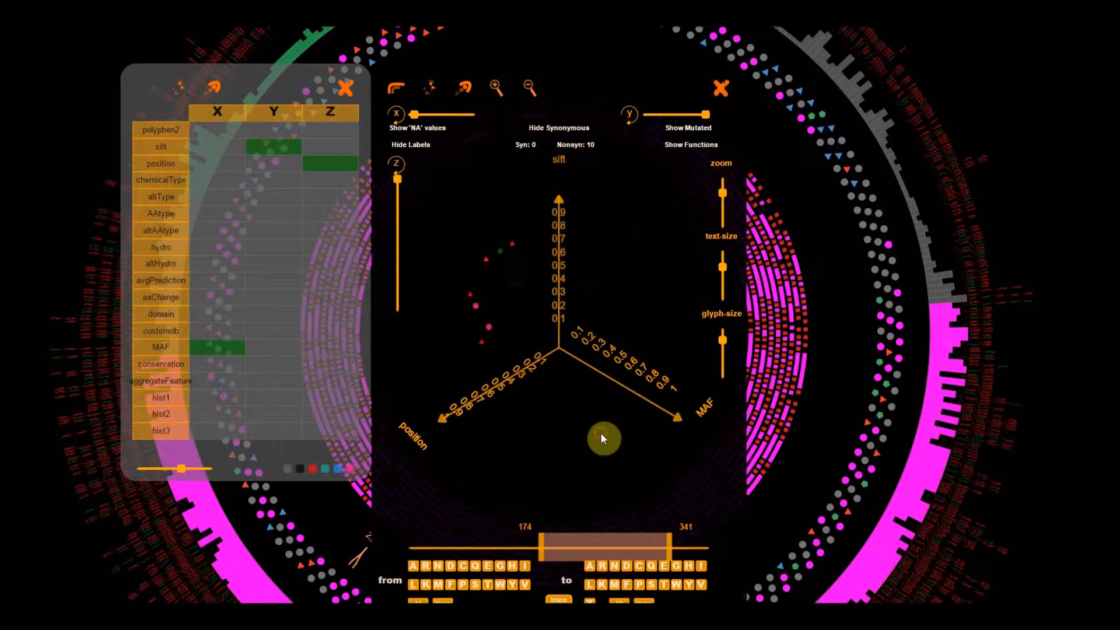
drag(621, 549, 553, 549)
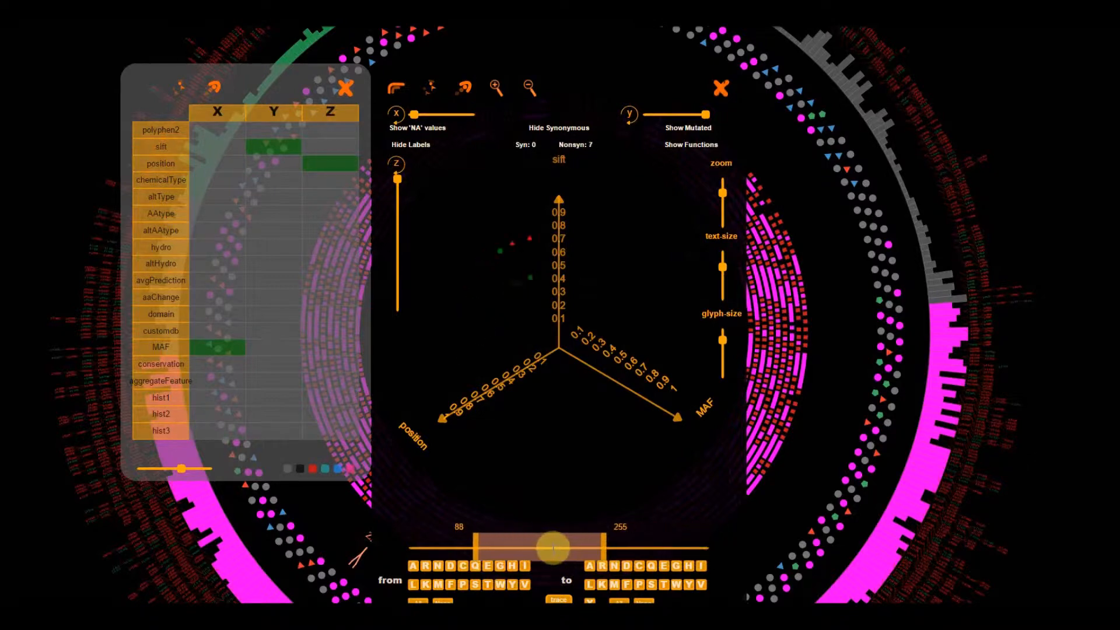
mouse_move(558, 481)
mouse_down()
mouse_move(598, 438)
mouse_move(561, 476)
mouse_up()
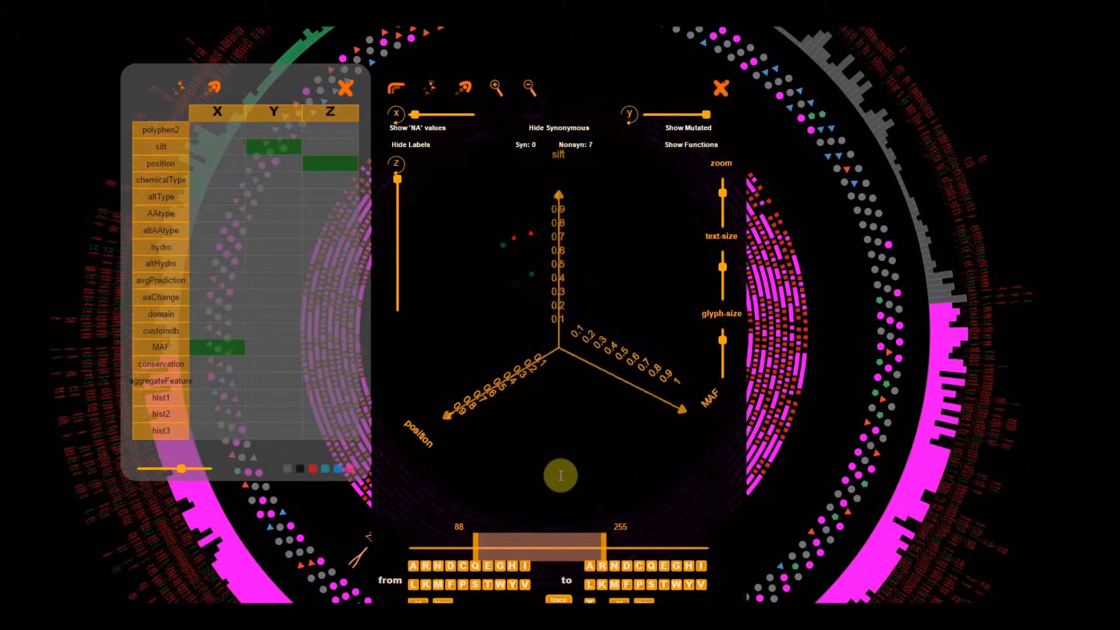
- Move the position window to 117–284 and temporarily show the NA values in the MAF plot
drag(564, 540, 572, 563)
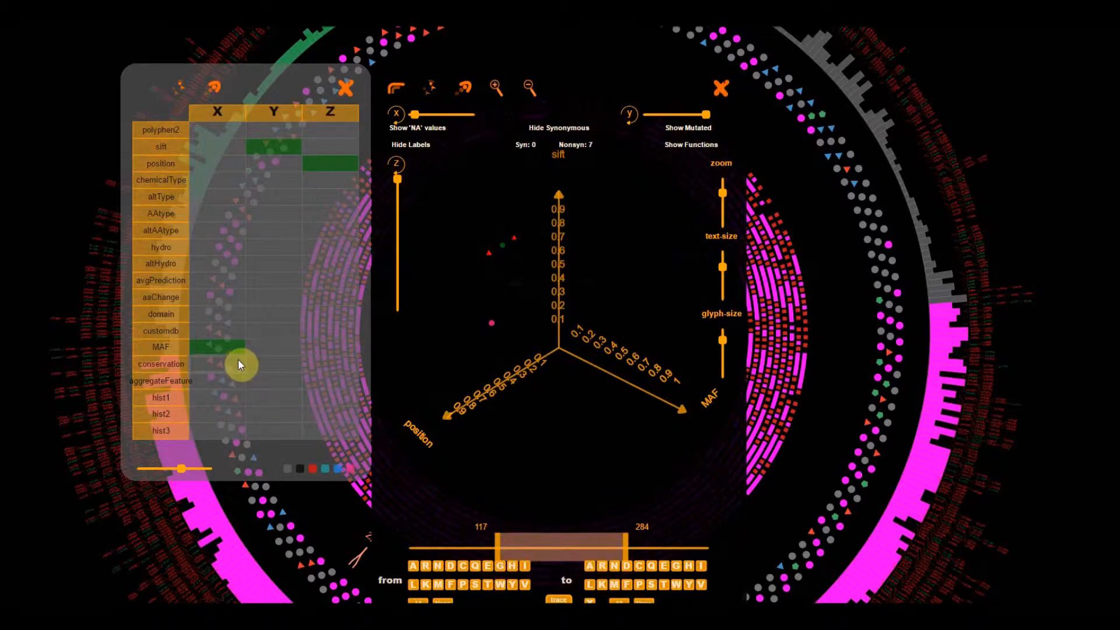
click(418, 129)
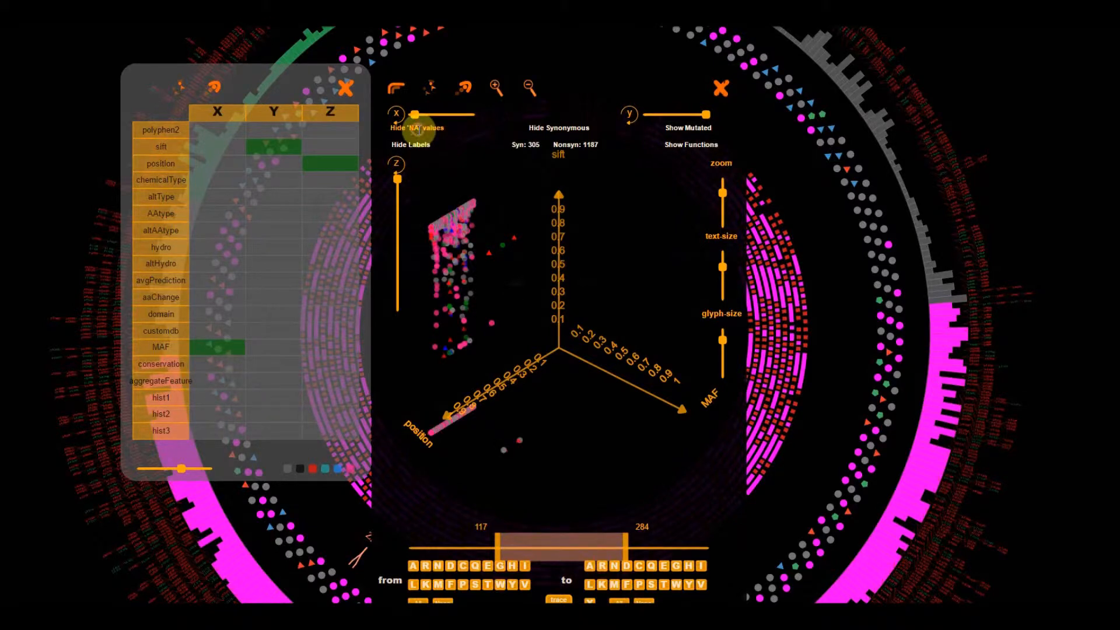
click(414, 127)
- Plot conservation on the X axis and rotate the scatter plot to examine it
click(231, 364)
drag(549, 457, 622, 463)
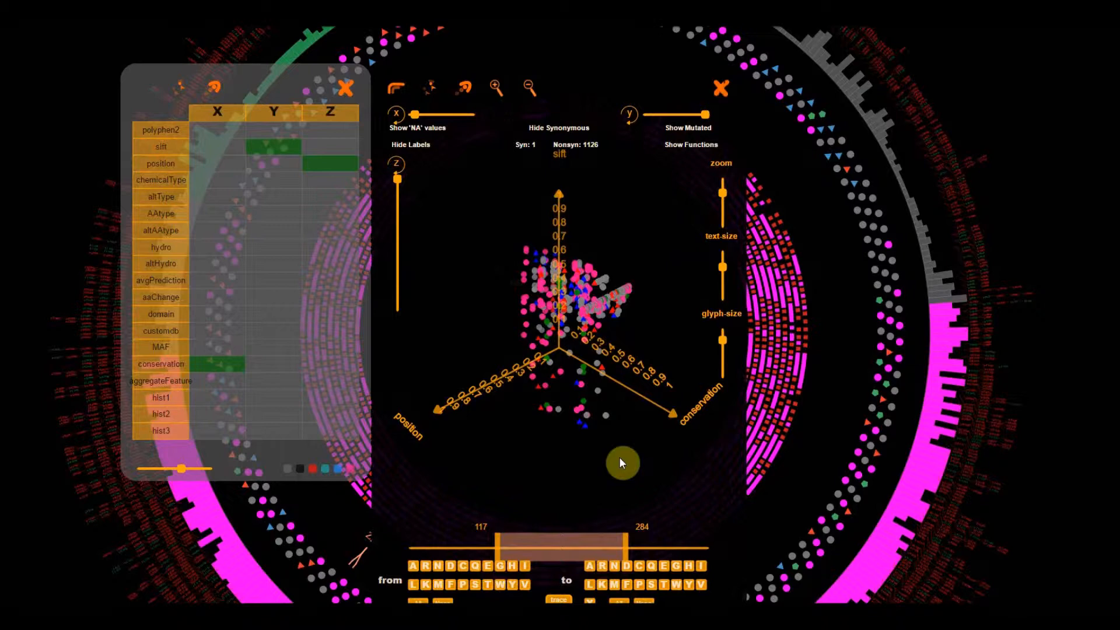
- Set the X axis to aggregateFeature, examine the rotated plot and shift the position window to 132–299
click(210, 381)
mouse_move(546, 468)
mouse_down()
mouse_move(543, 492)
mouse_move(553, 468)
mouse_up()
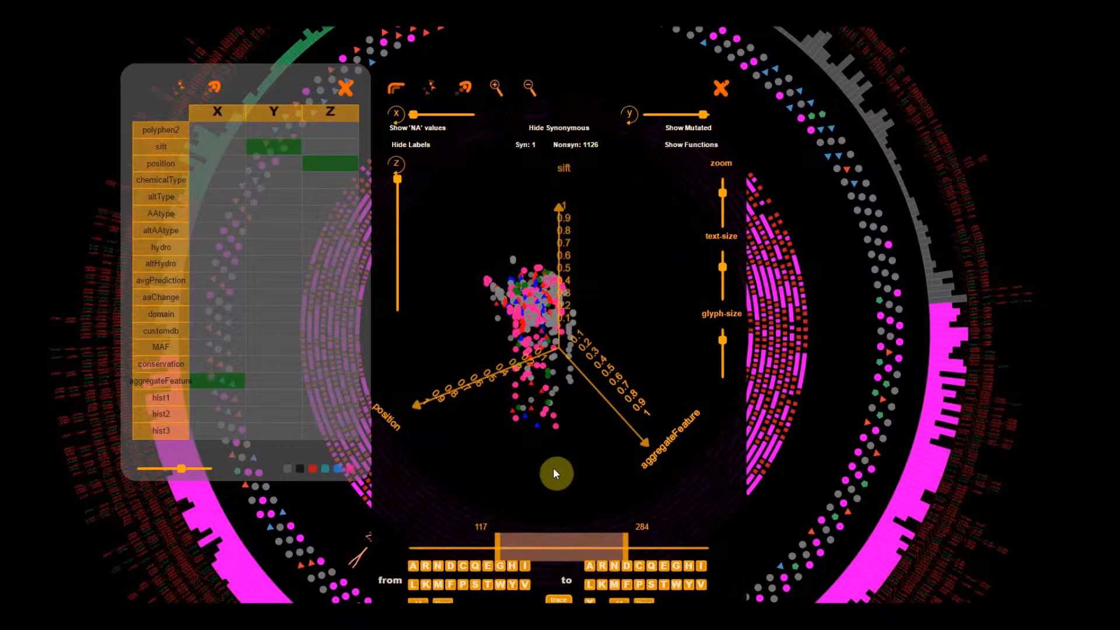
drag(570, 478, 598, 475)
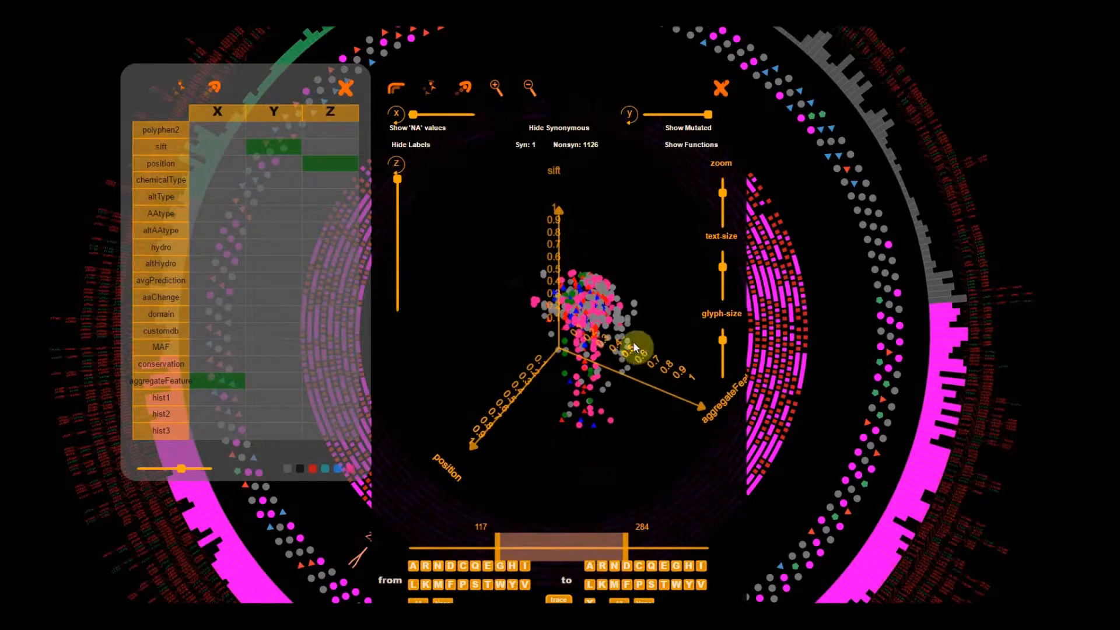
drag(629, 460, 620, 467)
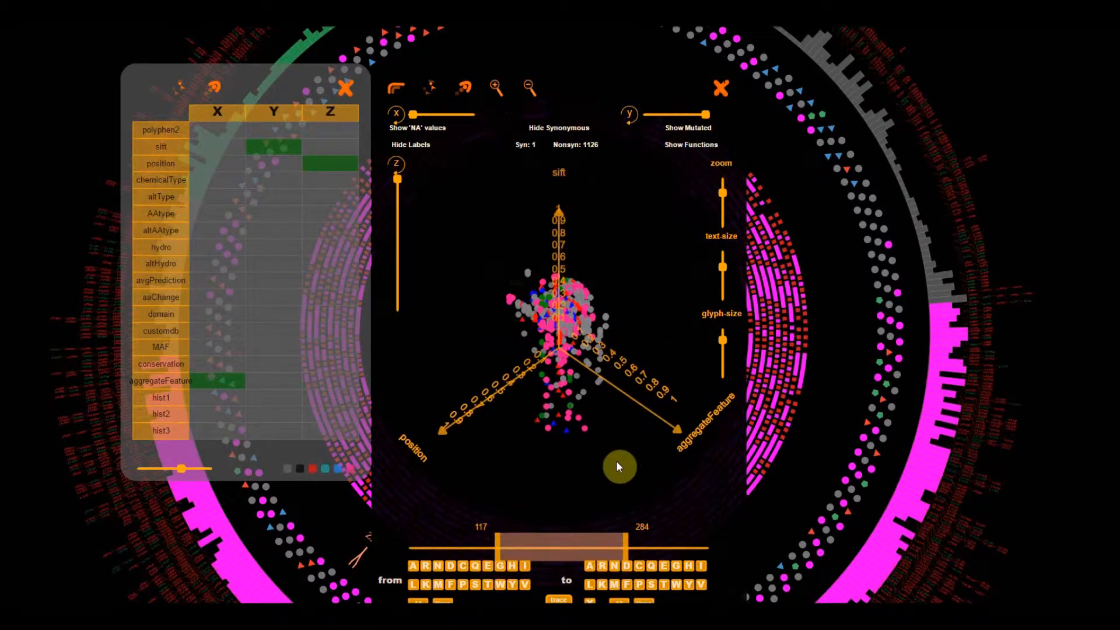
mouse_move(607, 541)
mouse_down()
mouse_move(458, 545)
mouse_move(670, 545)
mouse_move(596, 545)
mouse_move(620, 545)
mouse_up()
mouse_move(623, 489)
mouse_down()
mouse_move(620, 463)
mouse_move(601, 484)
mouse_move(620, 486)
mouse_move(605, 495)
mouse_up()
- Open the file selection dialog for uploading a custom data file to the TP53 plot
scroll(639, 480, down, 1)
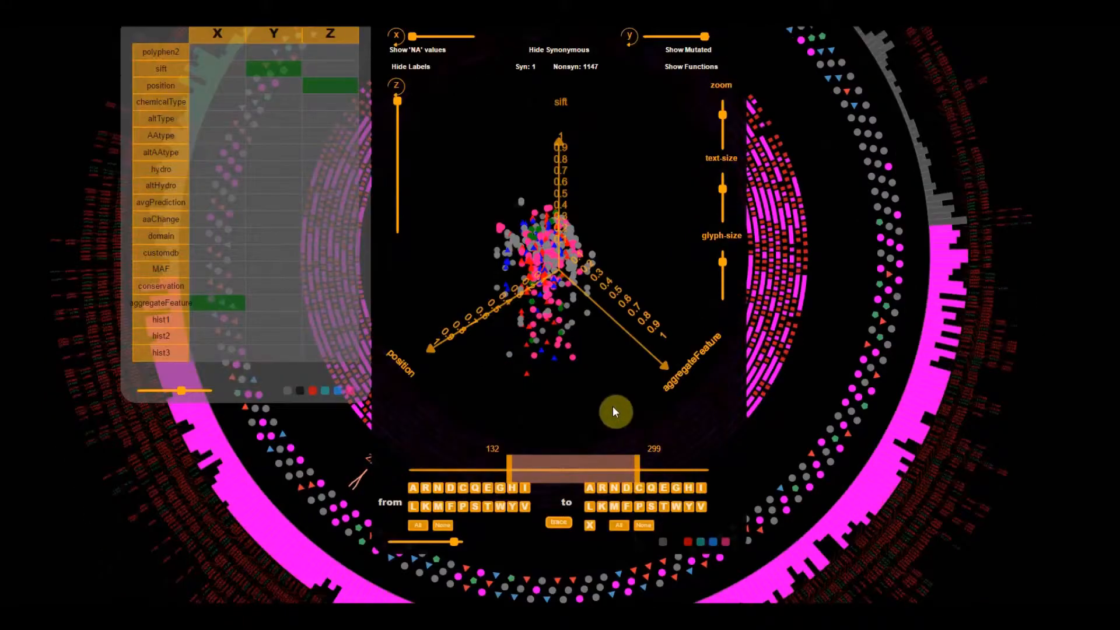
scroll(614, 406, down, 1)
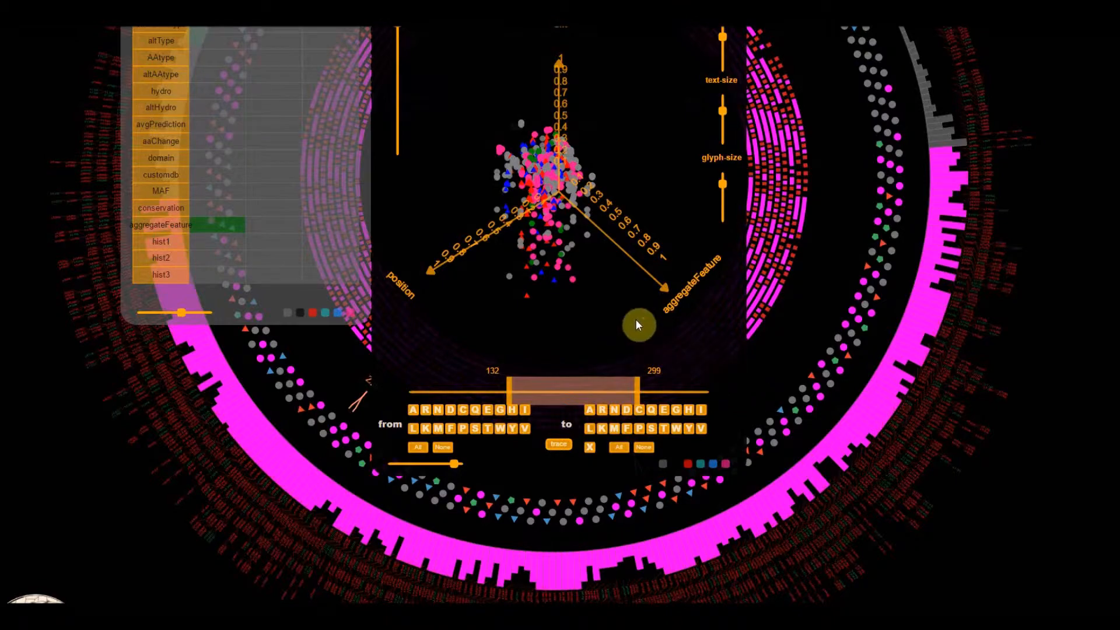
scroll(637, 325, down, 2)
scroll(817, 426, up, 1)
scroll(1010, 502, down, 1)
click(1048, 497)
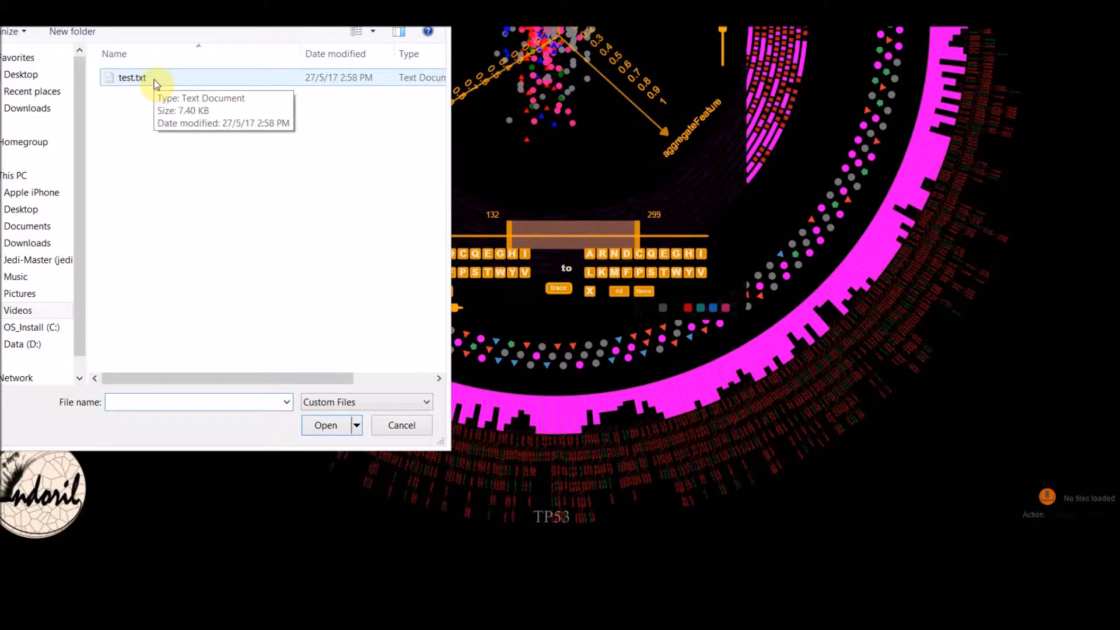
- Open test.txt in a text editor from the file dialog and examine its list of values
click(156, 82)
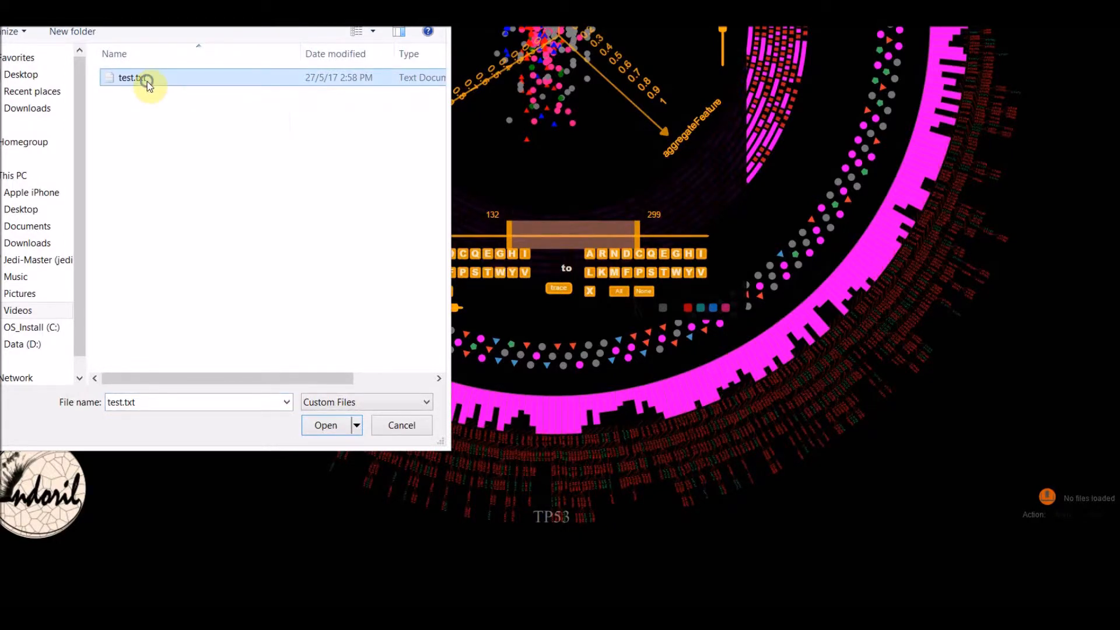
right_click(147, 82)
click(212, 154)
scroll(126, 159, down, 5)
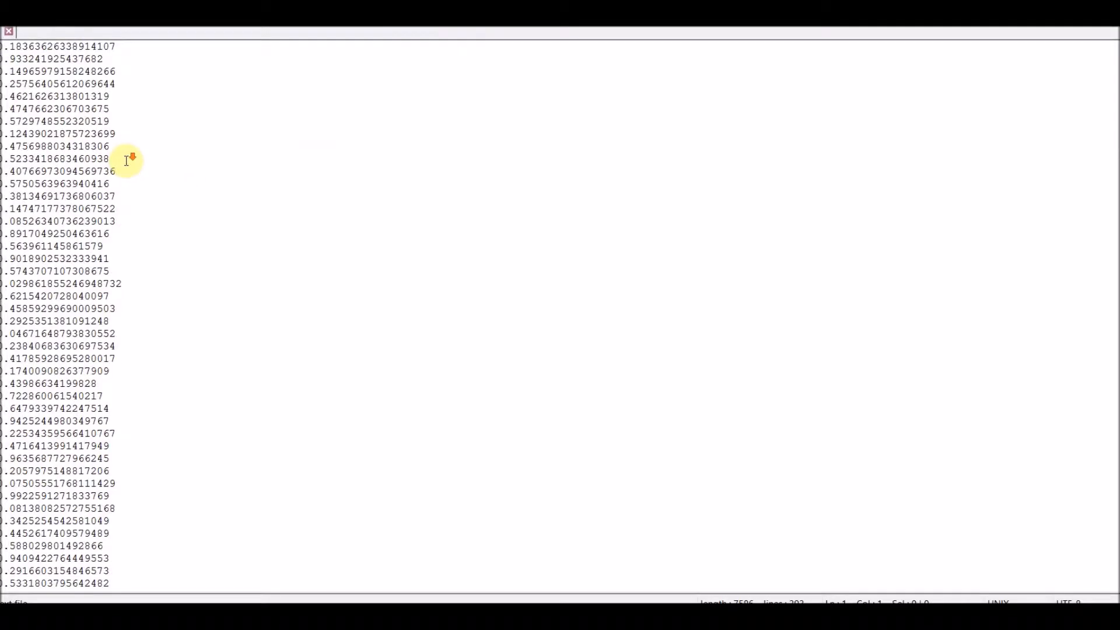
scroll(126, 160, up, 3)
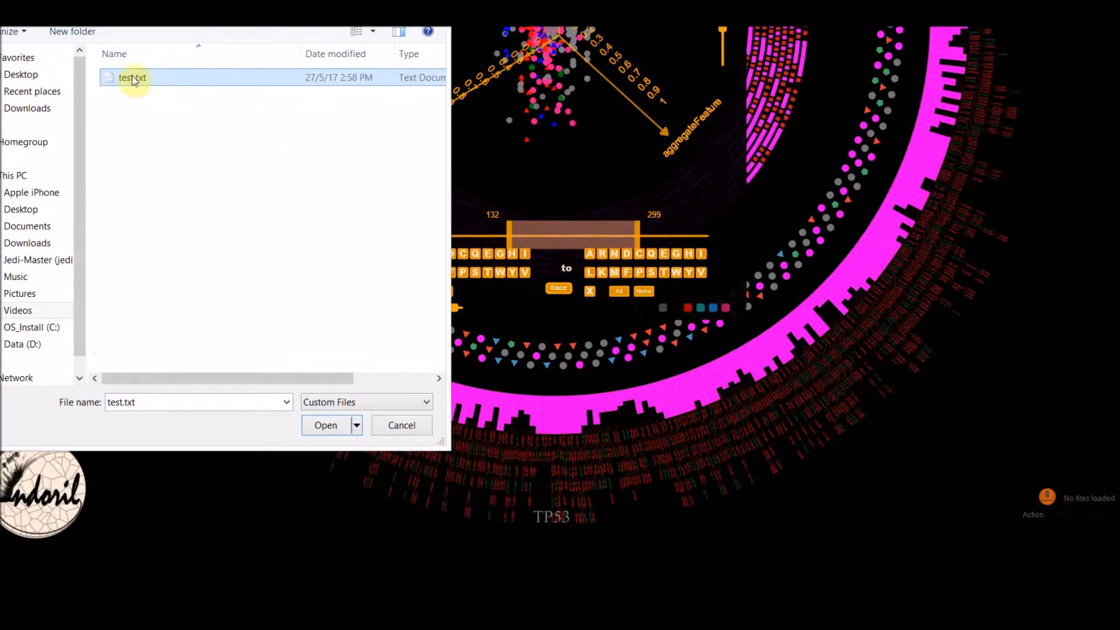
- Load test.txt as custom histogram data and switch the bars of the circular TP53 plot to that histogram
double_click(133, 80)
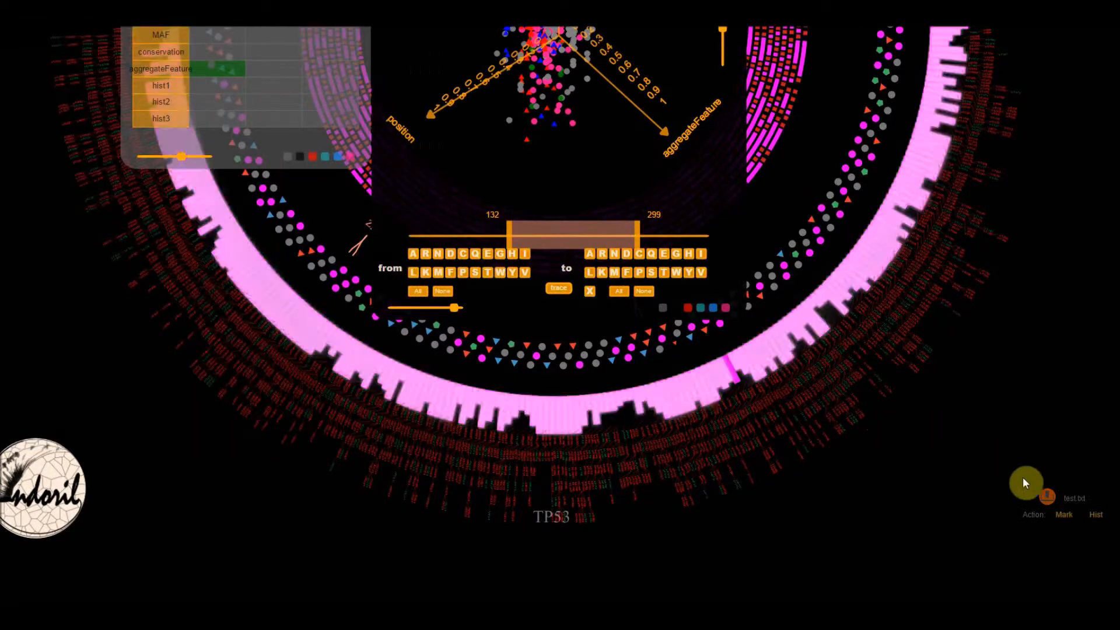
click(1097, 517)
scroll(968, 532, up, 1)
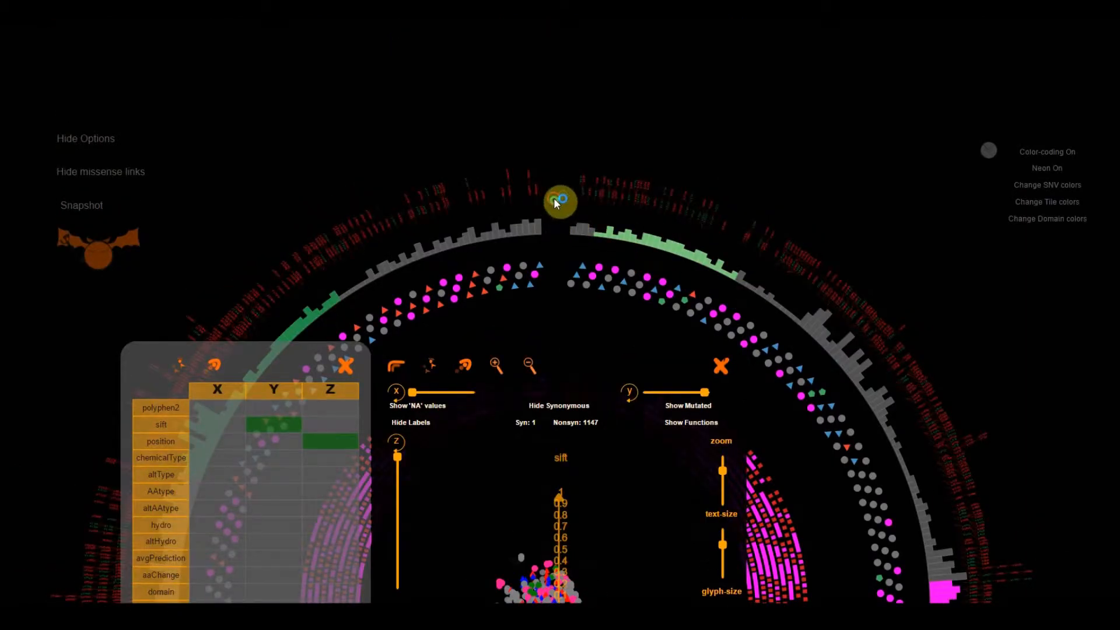
click(555, 200)
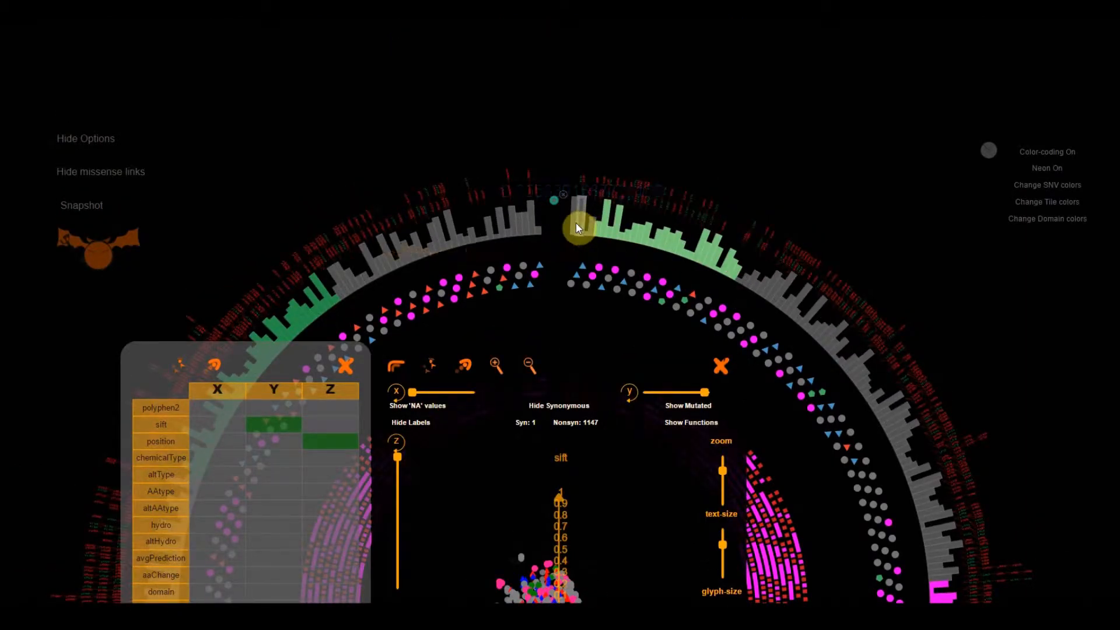
- Set the X axis of the 3D scatter plot to hist1 and examine the point cloud from several angles
scroll(599, 293, down, 4)
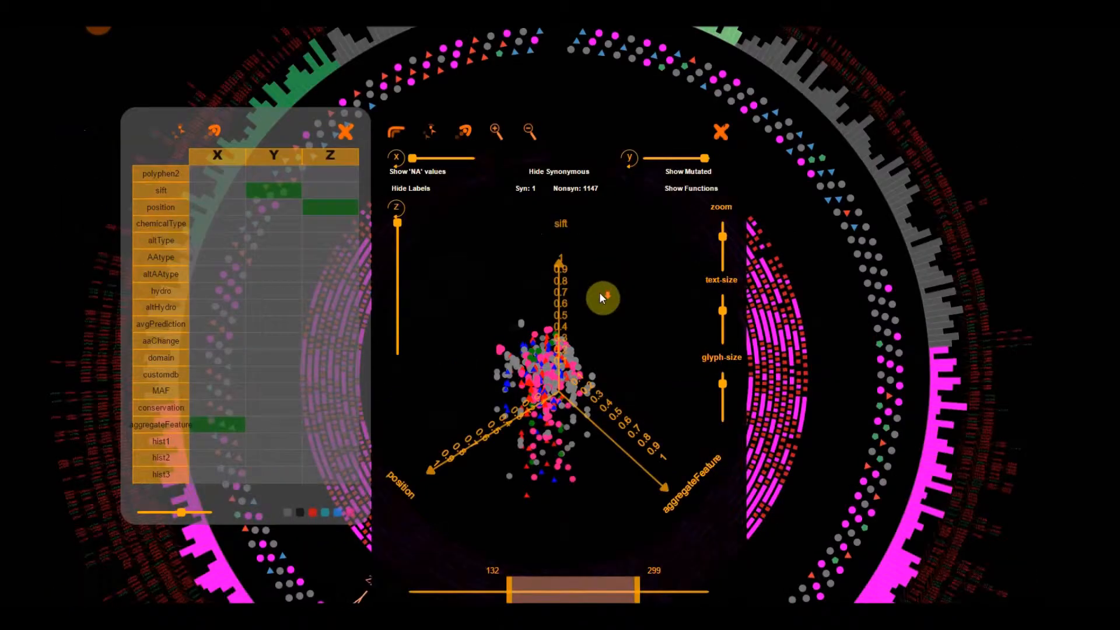
click(212, 445)
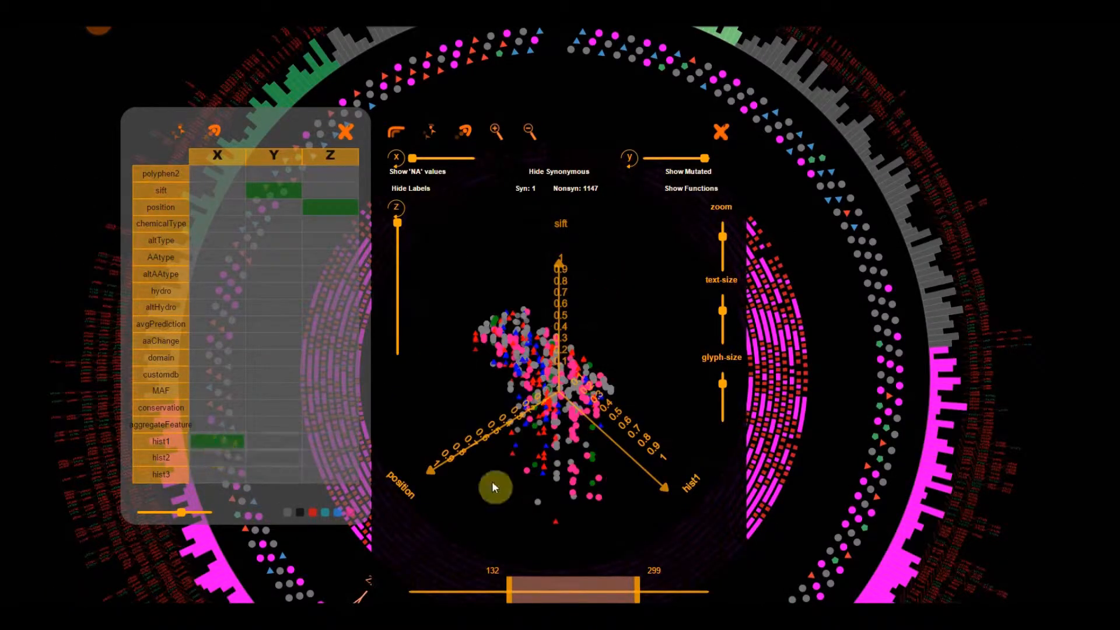
drag(614, 503, 601, 400)
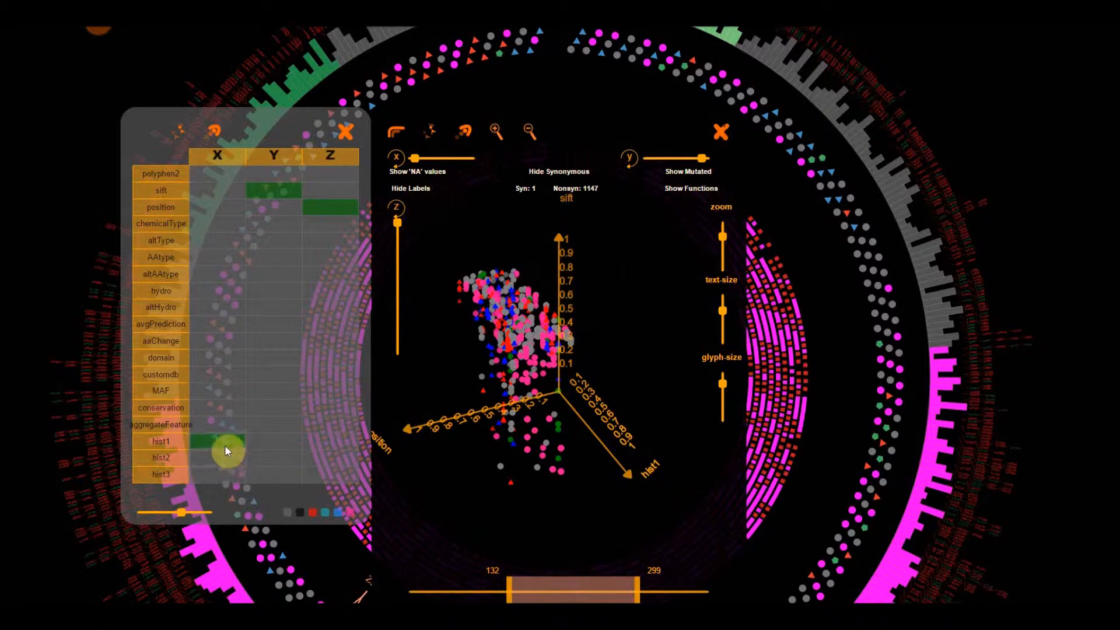
drag(515, 498, 660, 501)
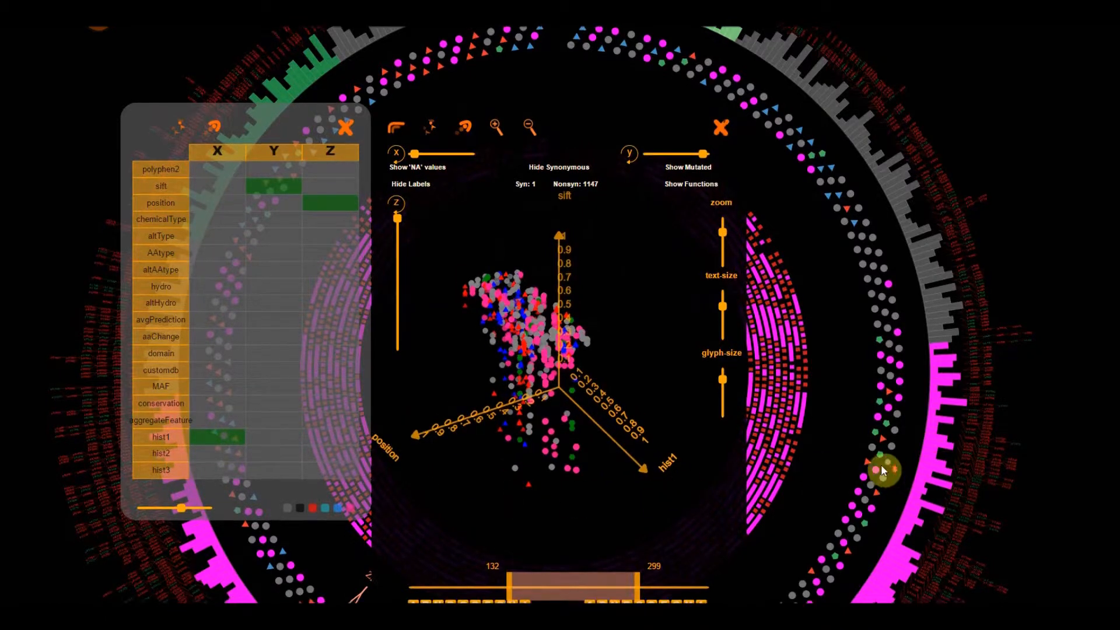
scroll(887, 470, down, 2)
drag(615, 420, 623, 427)
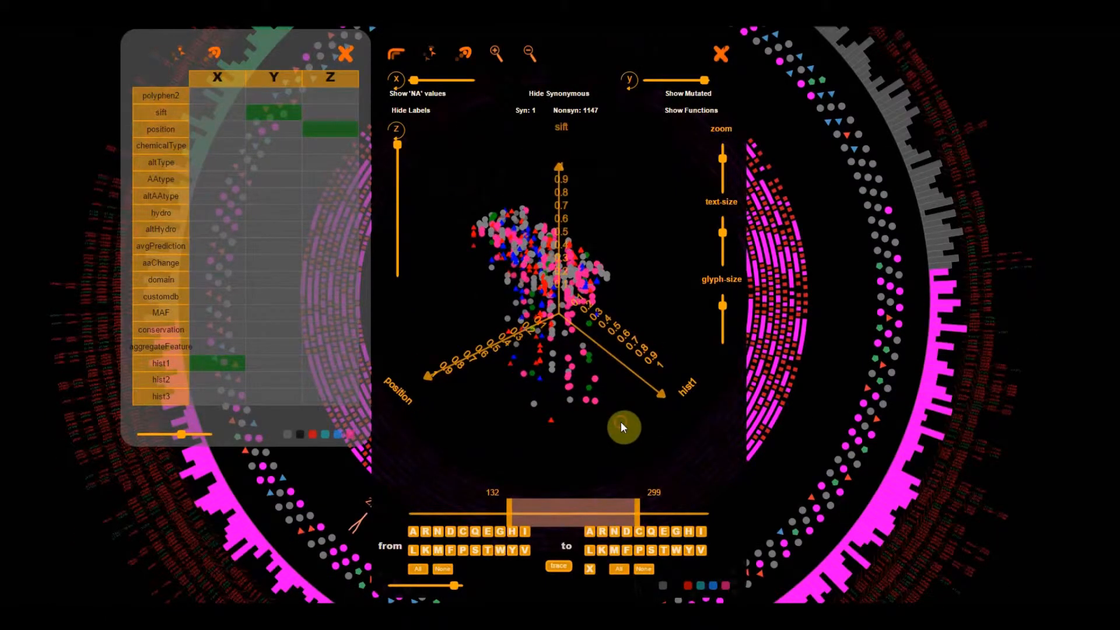
- Set the Y axis to position and the Z axis to domain, and shift the position window to 204–371
click(276, 134)
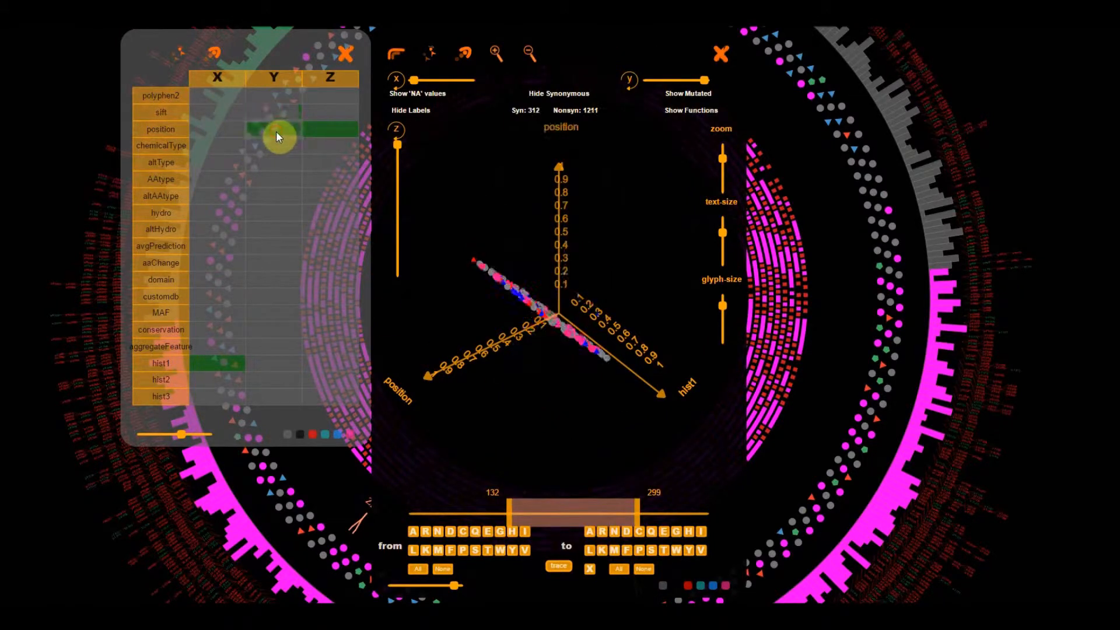
click(345, 282)
mouse_move(621, 409)
mouse_down()
mouse_move(592, 393)
mouse_move(570, 398)
mouse_move(638, 409)
mouse_up()
drag(551, 519, 677, 518)
mouse_move(580, 465)
mouse_down()
mouse_move(523, 427)
mouse_move(589, 437)
mouse_move(570, 445)
mouse_up()
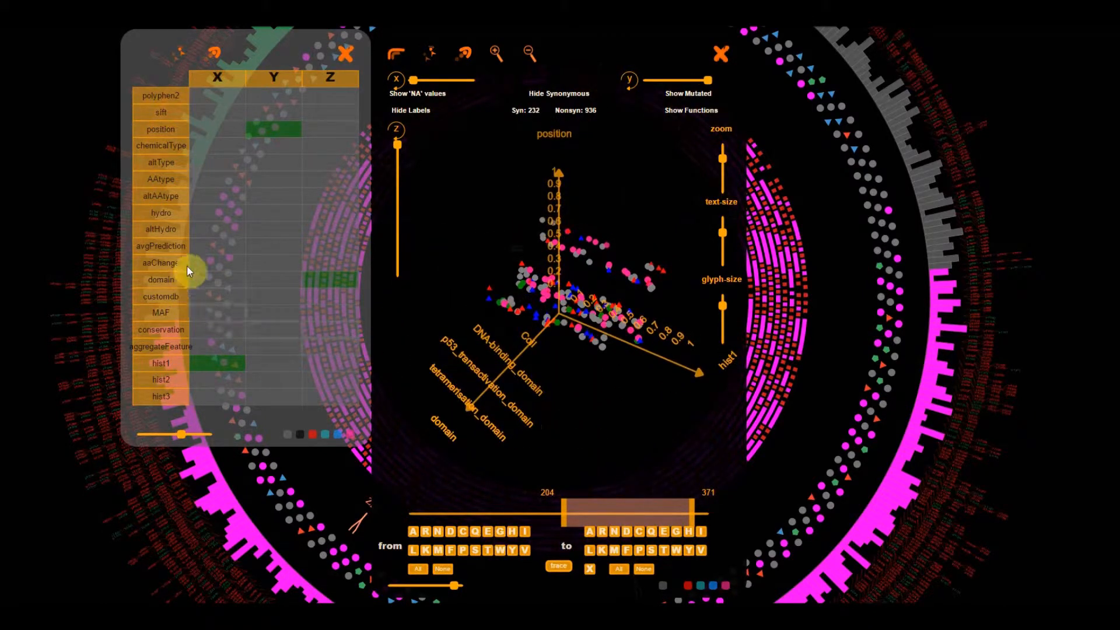
- Set the X axis to AAtype, the Z axis to hist1 and the Y axis to avgPrediction
click(221, 181)
click(332, 361)
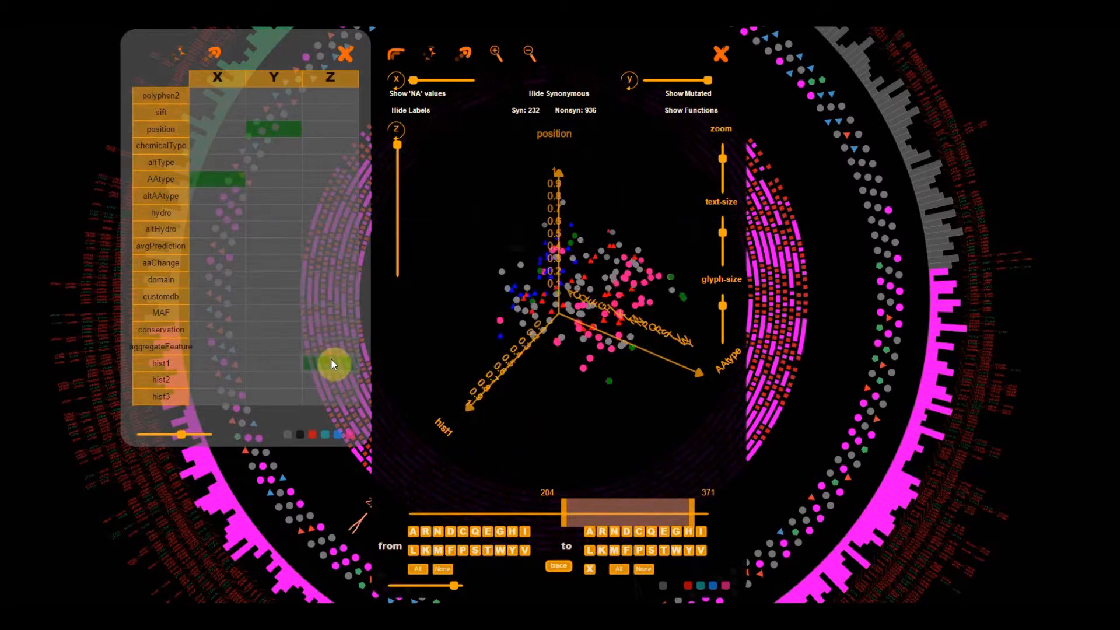
click(286, 246)
drag(622, 444, 601, 441)
- Link variants p.T231N, p.F328V and a third point near the axis origin into a shaded triangle
mouse_move(579, 313)
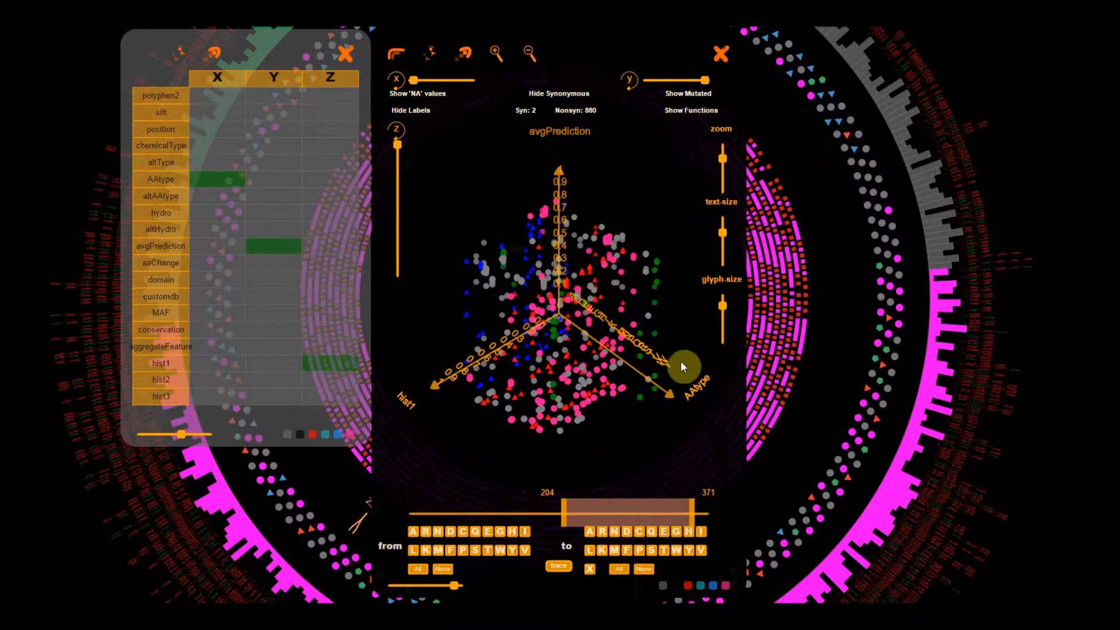
click(621, 272)
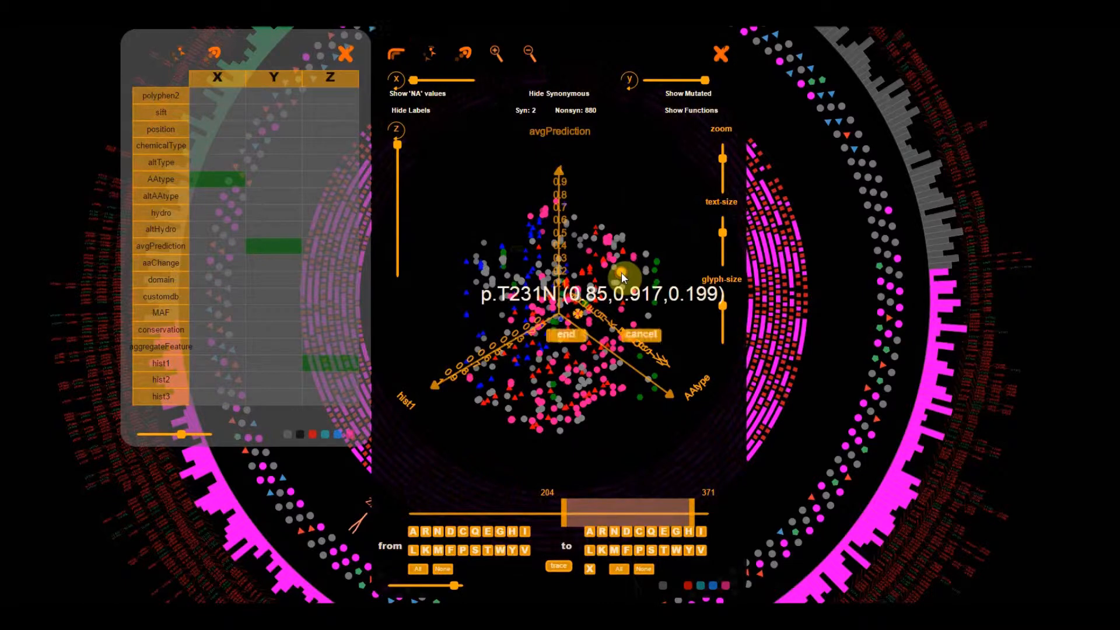
drag(484, 452, 593, 283)
click(588, 278)
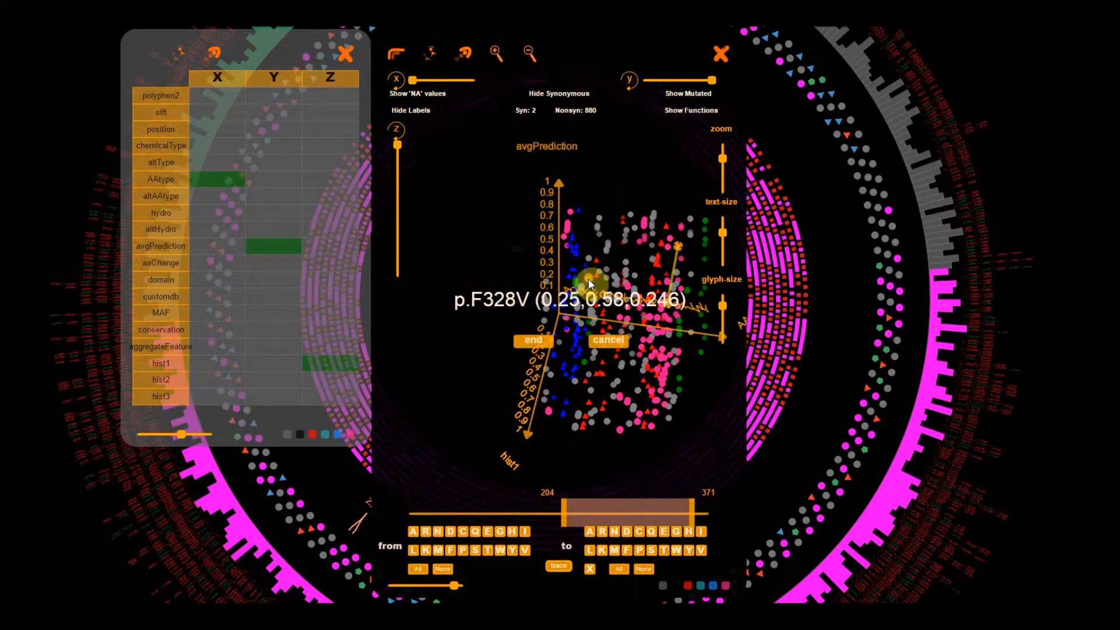
click(528, 343)
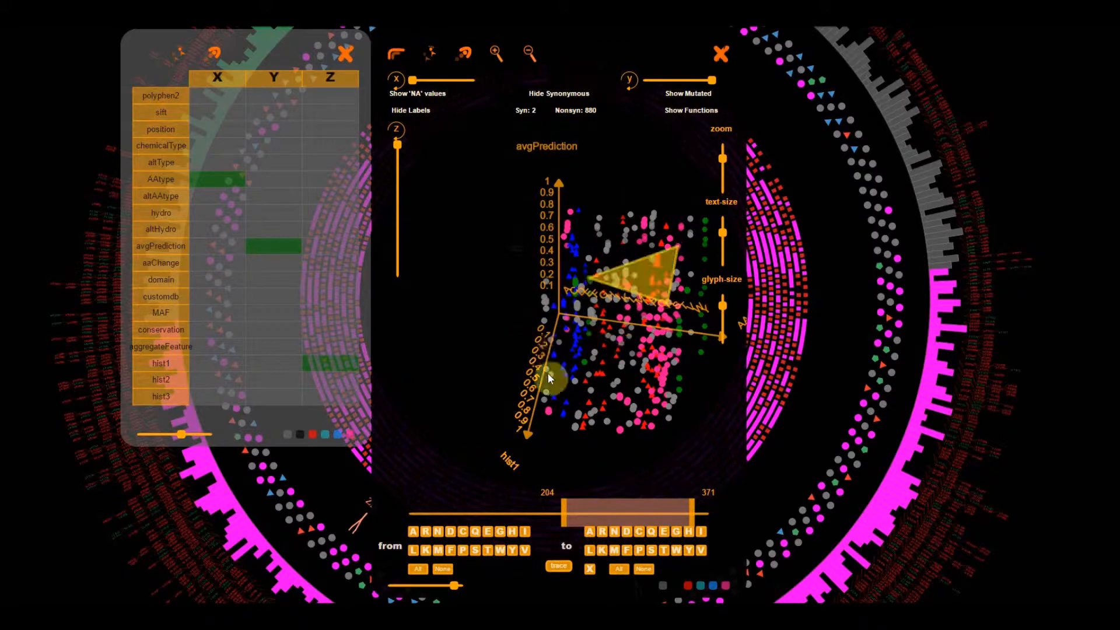
- Recolour the linked triangle magenta and remove it from the plot
mouse_move(597, 439)
mouse_down()
mouse_move(564, 375)
mouse_move(524, 388)
mouse_move(470, 377)
mouse_move(596, 421)
mouse_up()
click(620, 274)
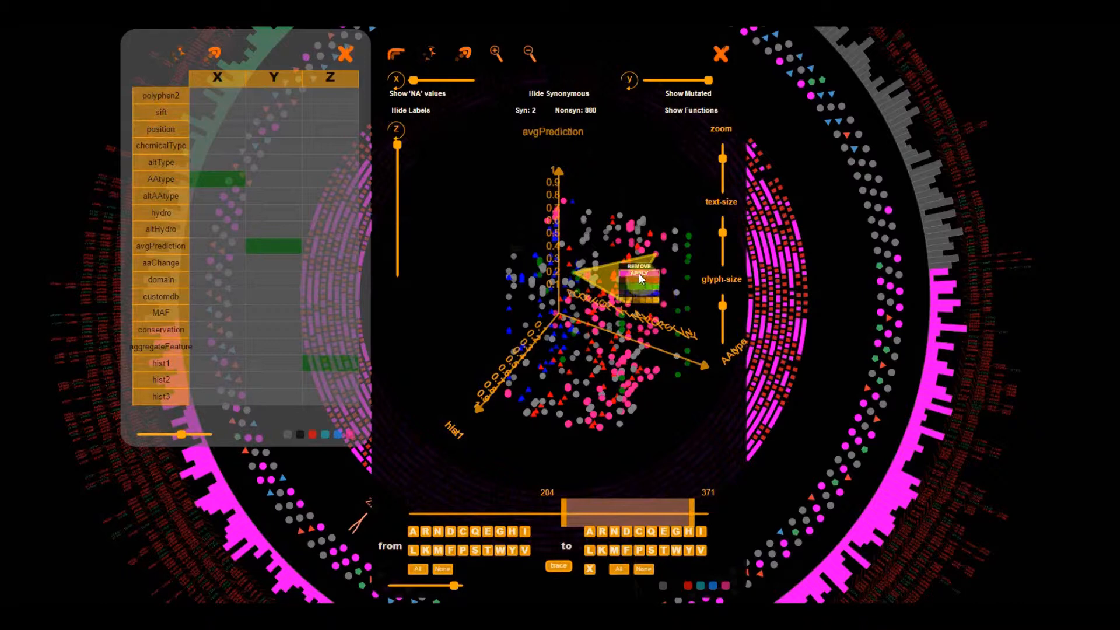
click(639, 273)
mouse_move(673, 417)
mouse_down()
mouse_move(660, 376)
mouse_move(677, 408)
mouse_move(668, 415)
mouse_up()
click(614, 267)
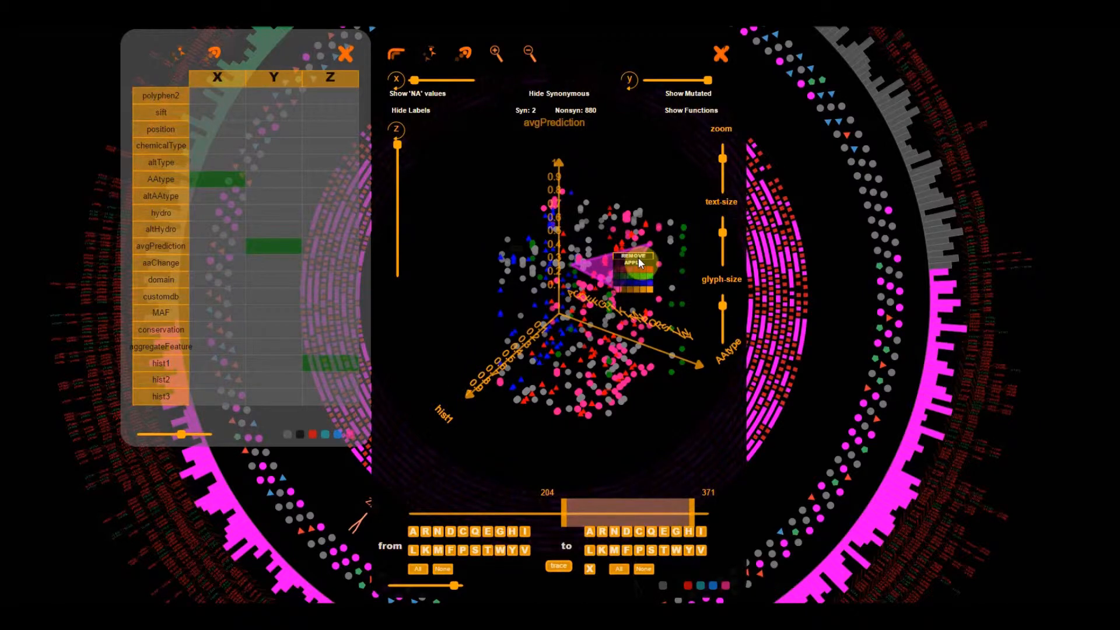
click(639, 257)
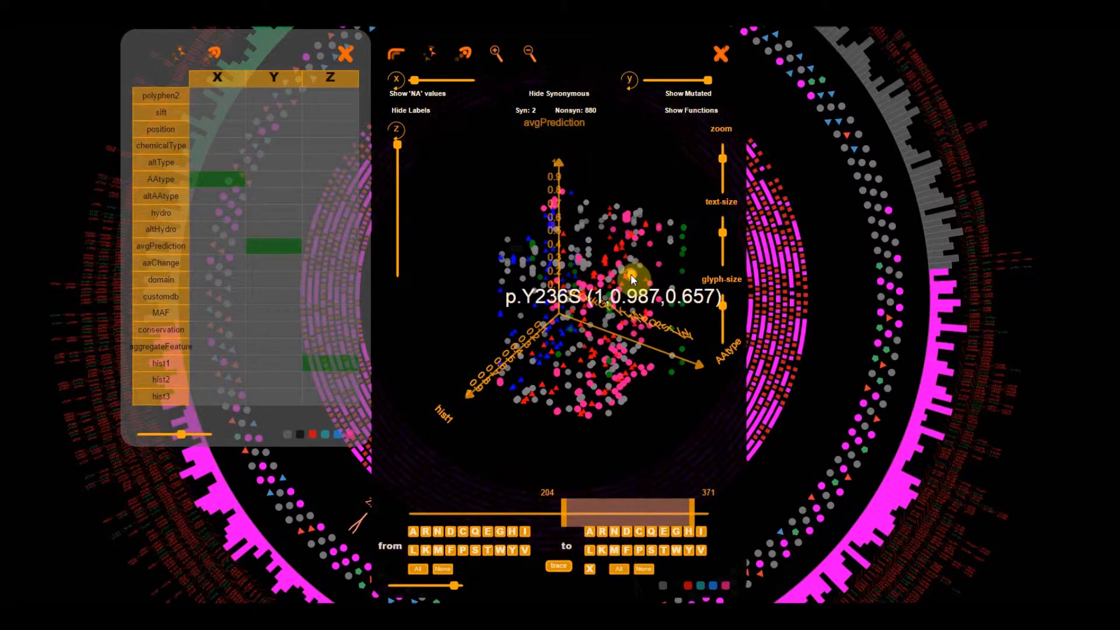
- Link variants p.Y236S, p.T253S and a third point above them into a new triangle
click(631, 275)
click(576, 340)
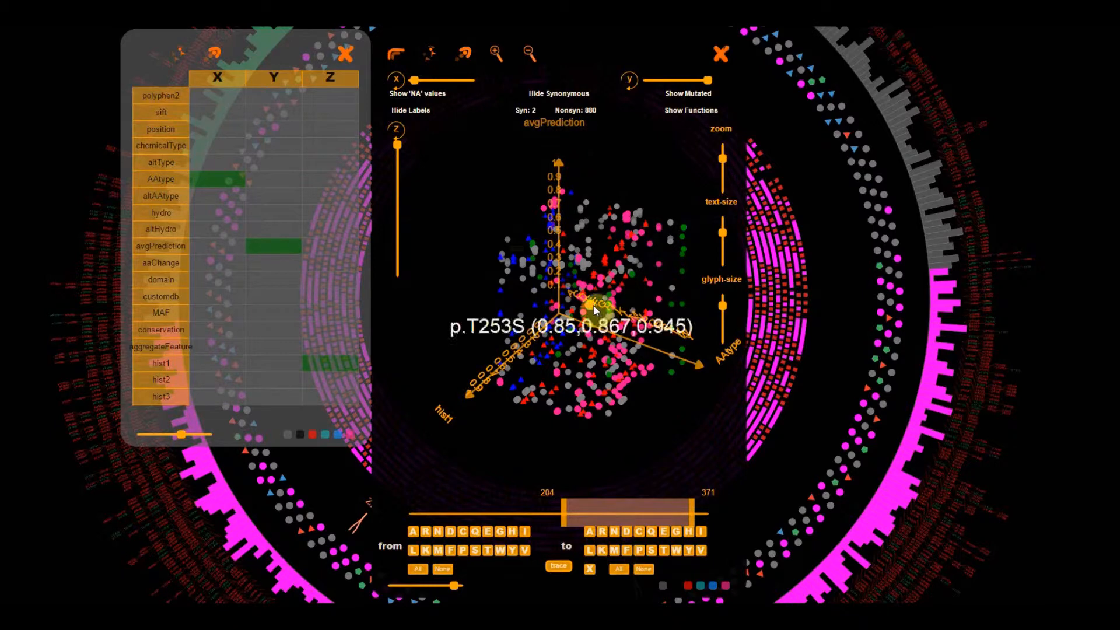
click(590, 306)
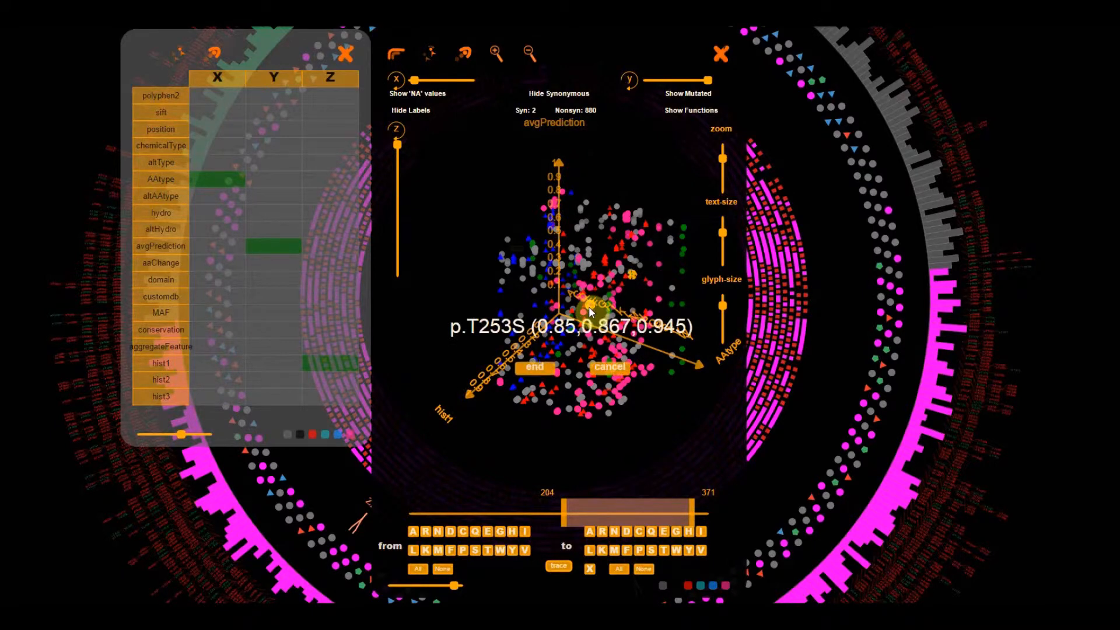
click(579, 230)
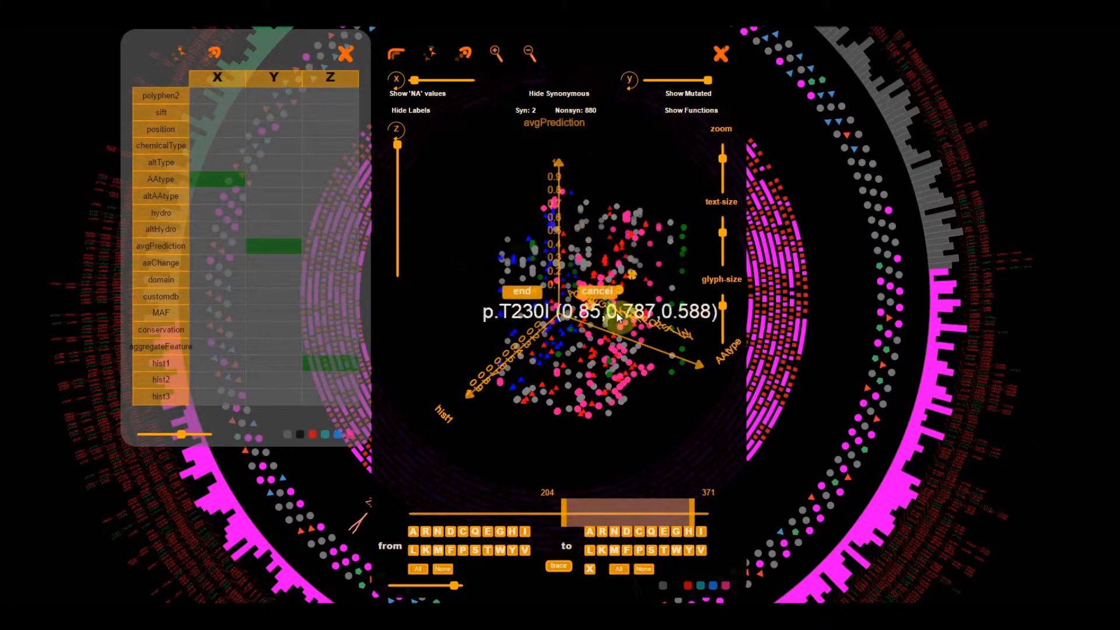
click(521, 291)
- Examine the triangle with avgPrediction and altHydro on the X axis, and return that axis to AAtype
drag(519, 390, 496, 403)
click(217, 249)
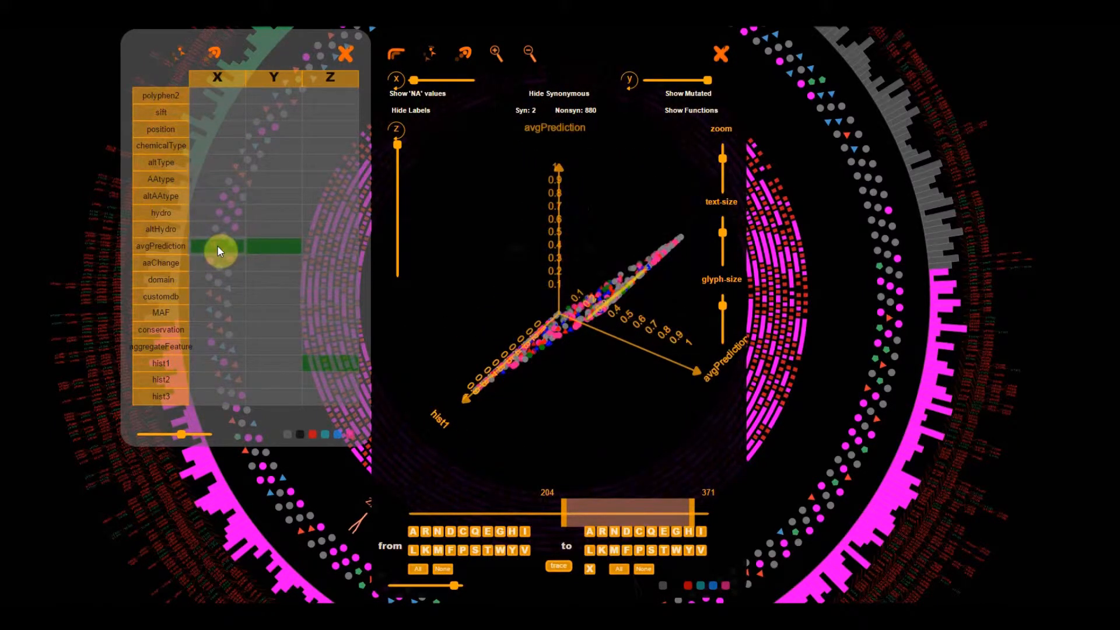
drag(554, 408, 542, 367)
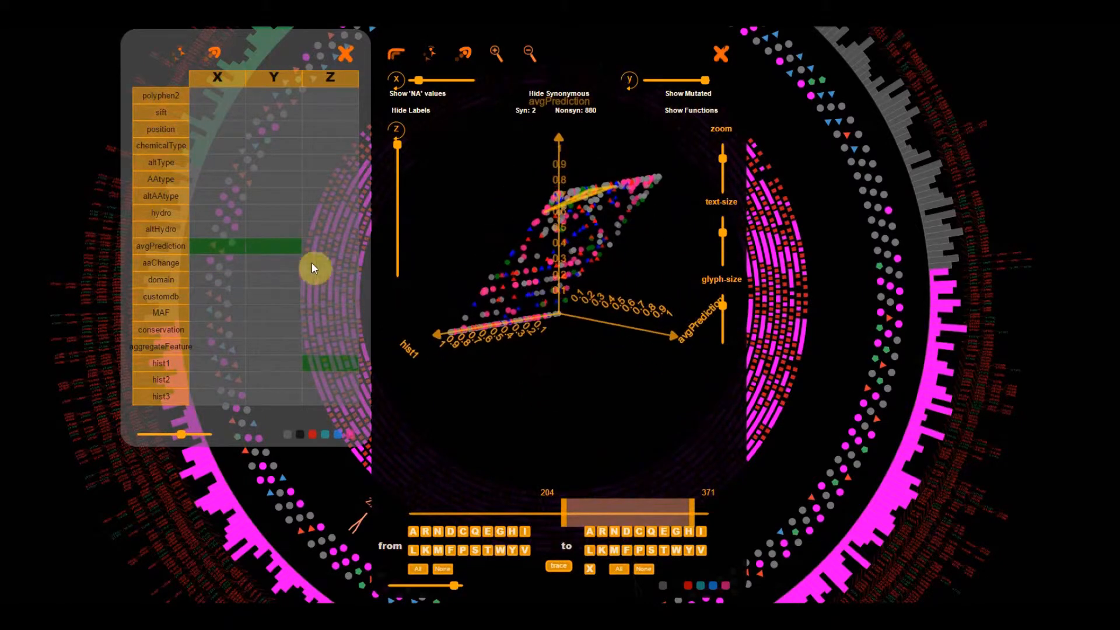
click(230, 227)
drag(521, 418, 390, 315)
click(232, 180)
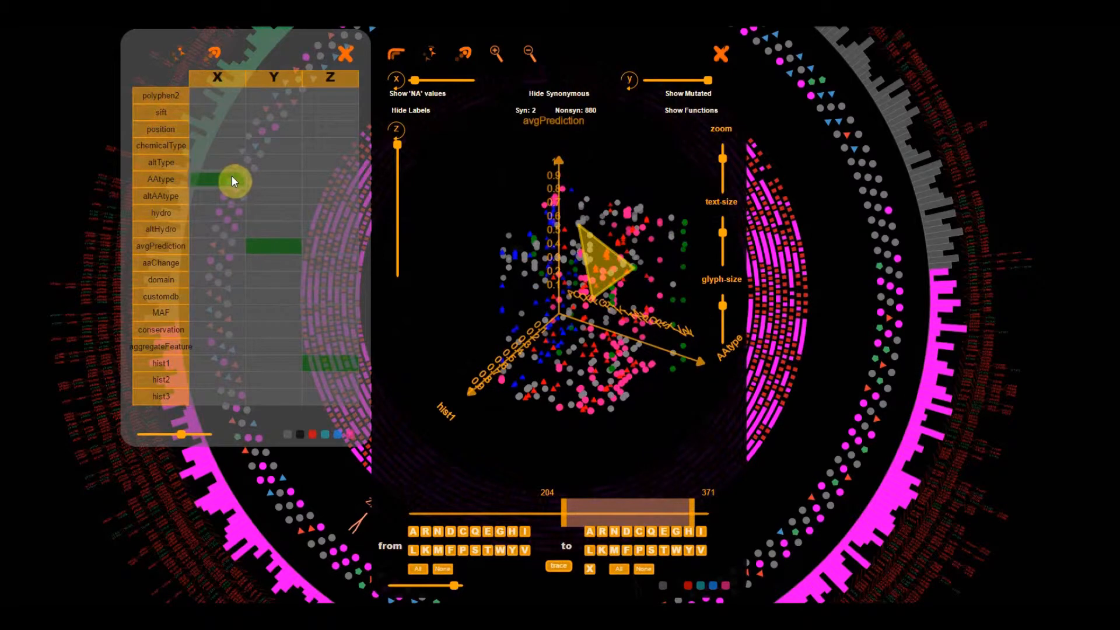
- Set the Y axis to position, view the plot with domain on the Z axis, and switch Z to aggregateFeature
click(276, 131)
click(337, 158)
drag(564, 380, 576, 413)
click(341, 285)
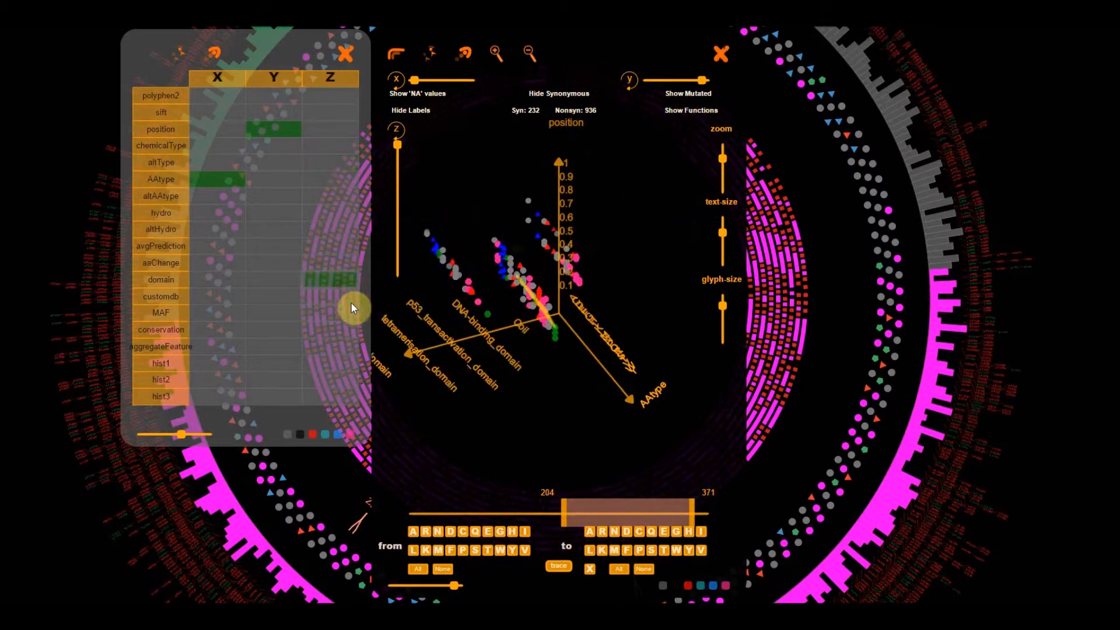
drag(588, 413, 483, 369)
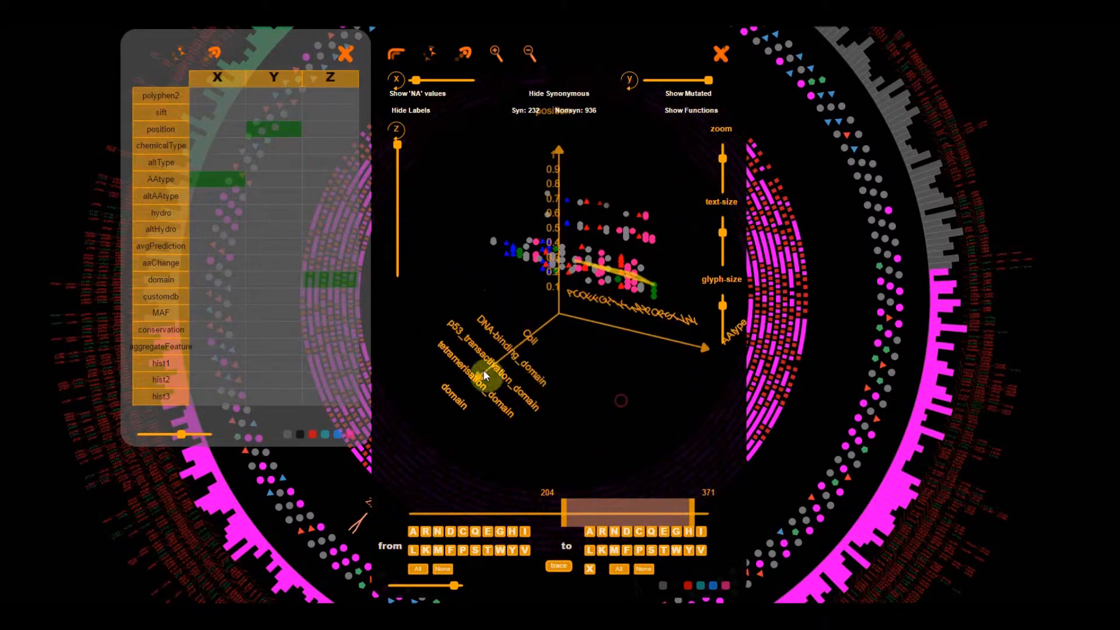
click(328, 347)
drag(661, 397, 608, 435)
- Link variants p.G360R, p.L350V and a third point above them into a second triangle
click(509, 320)
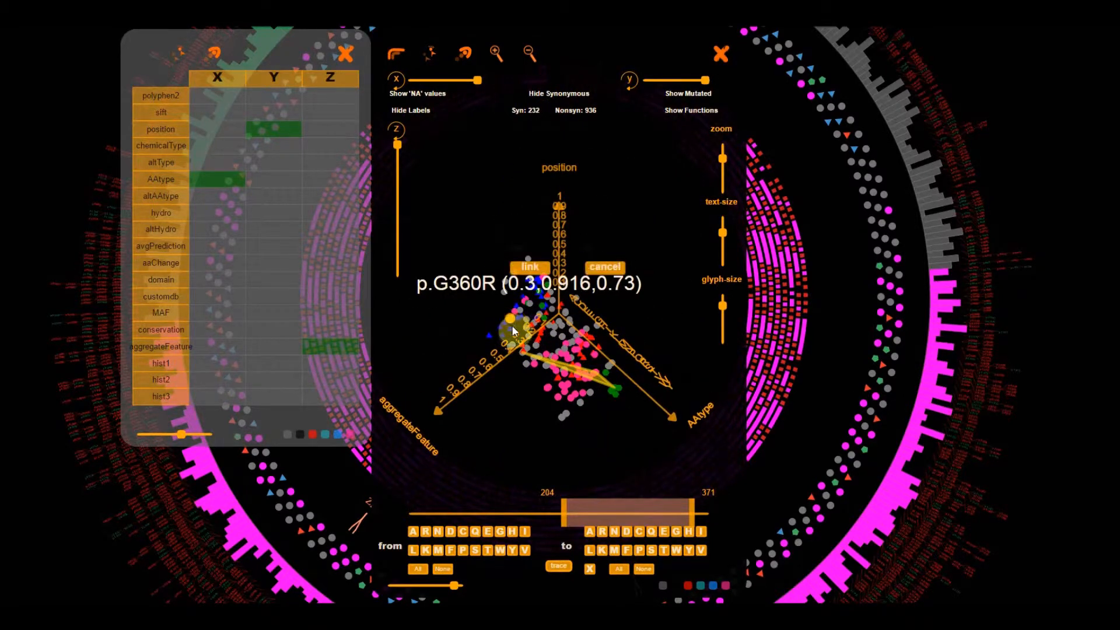
click(527, 271)
click(563, 309)
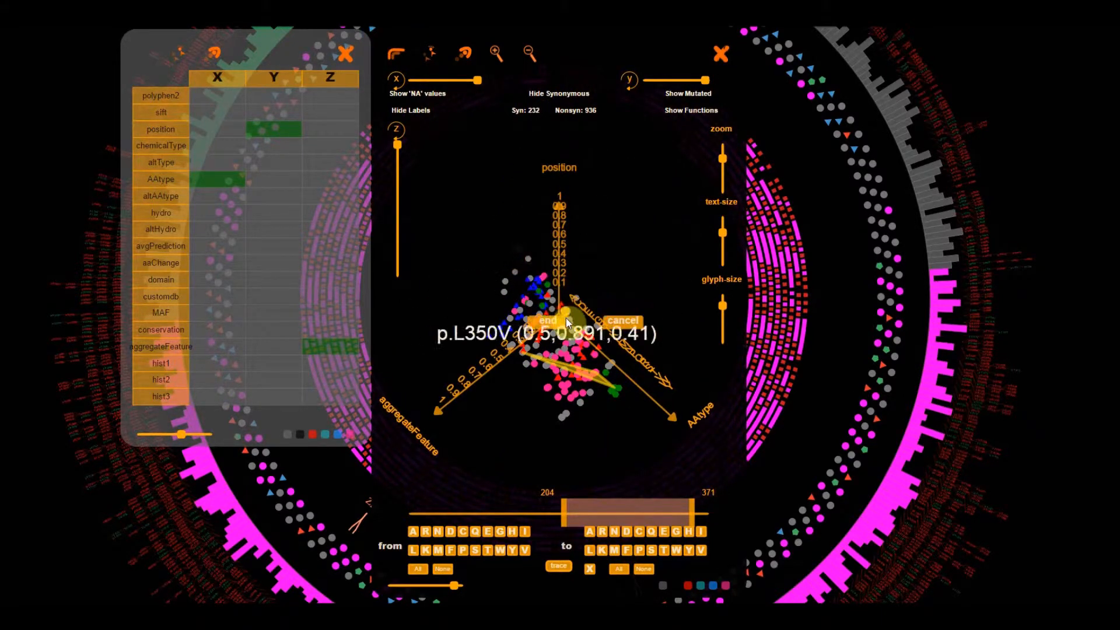
click(566, 310)
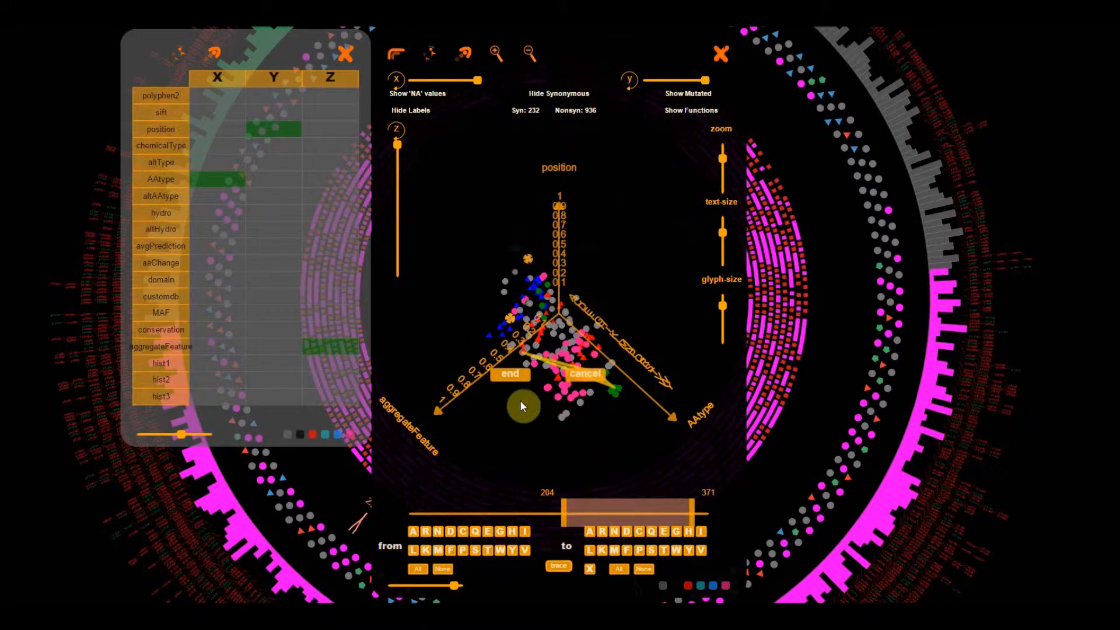
click(505, 377)
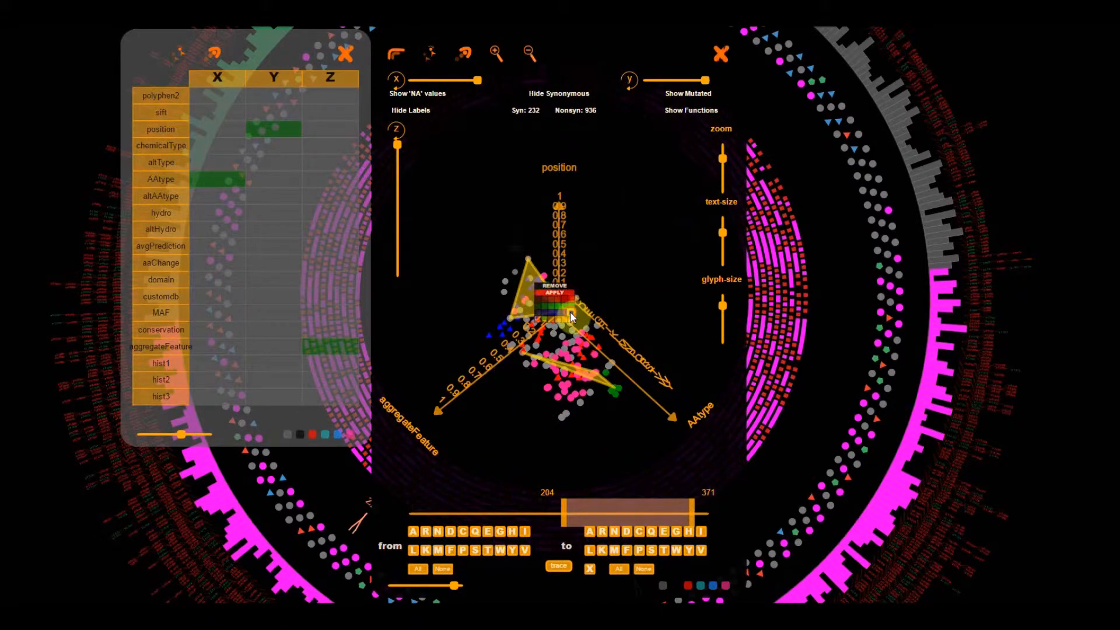
- Colour the second triangle magenta and view it with avgPrediction on the X axis
click(563, 294)
drag(564, 294, 510, 373)
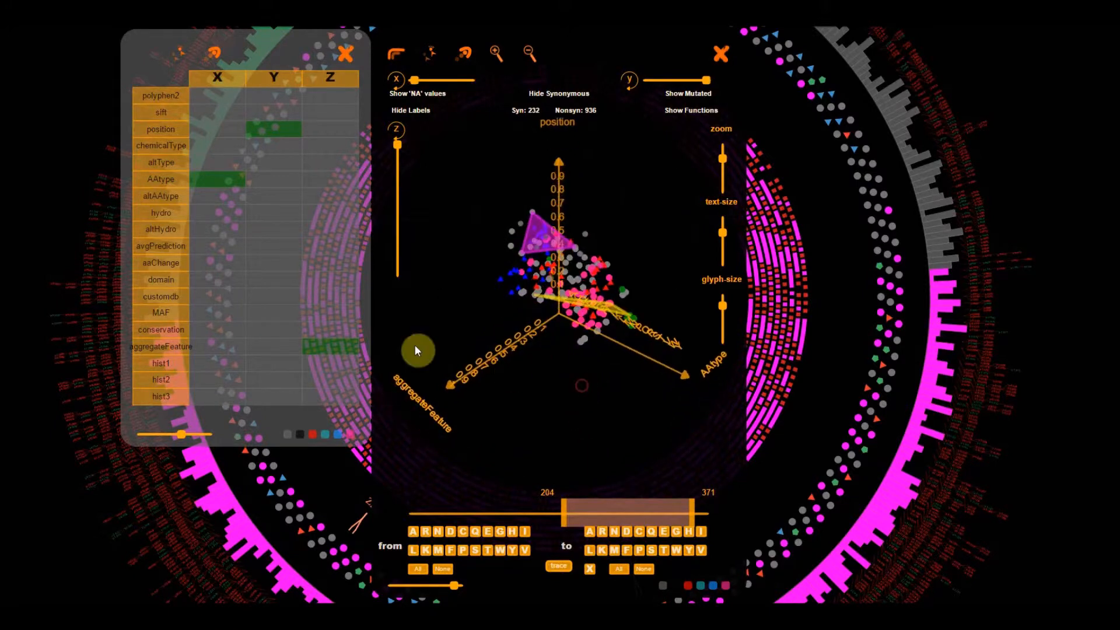
click(219, 246)
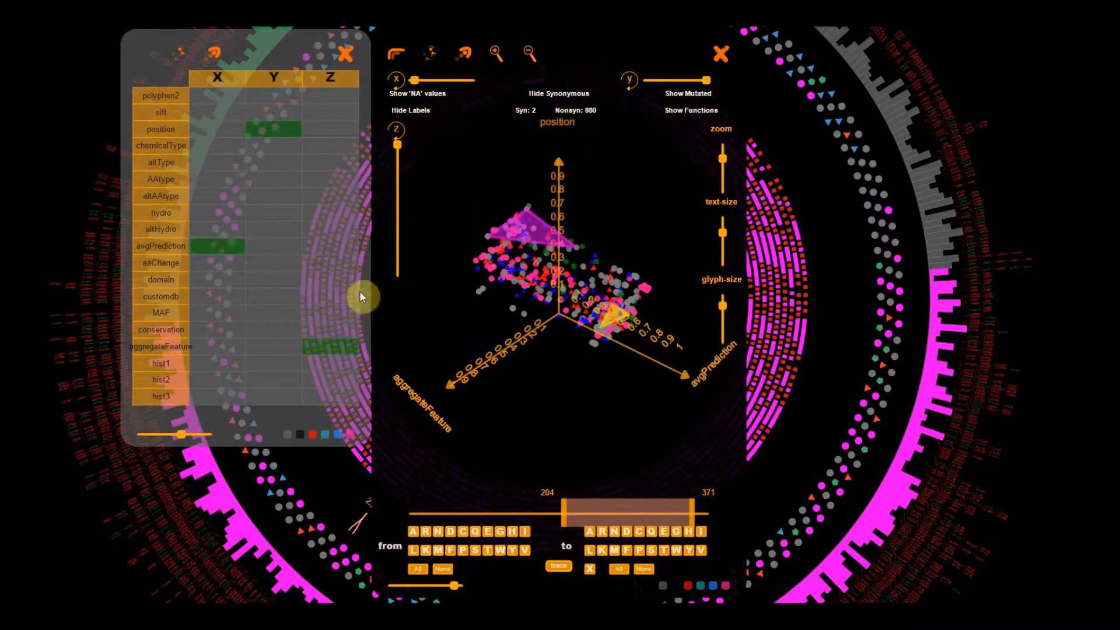
mouse_move(604, 390)
mouse_down()
mouse_move(600, 350)
mouse_move(613, 376)
mouse_move(640, 376)
mouse_move(613, 390)
mouse_up()
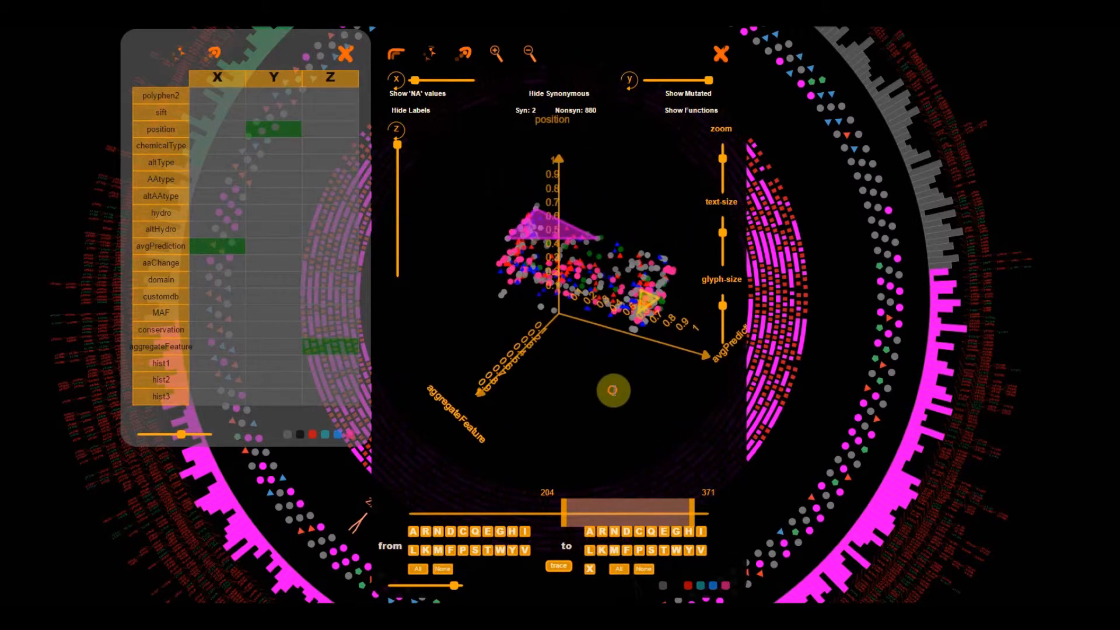
- Open the browser's developer console and paste the download command that exports position, conservation and avgPrediction data as "test"
right_click(831, 270)
click(867, 452)
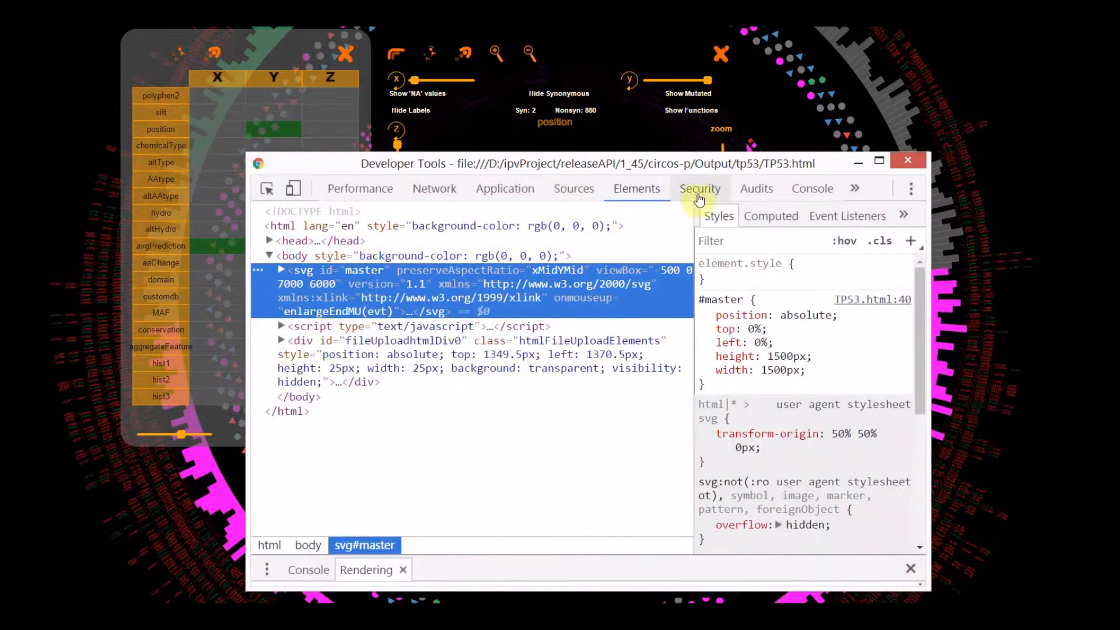
click(811, 188)
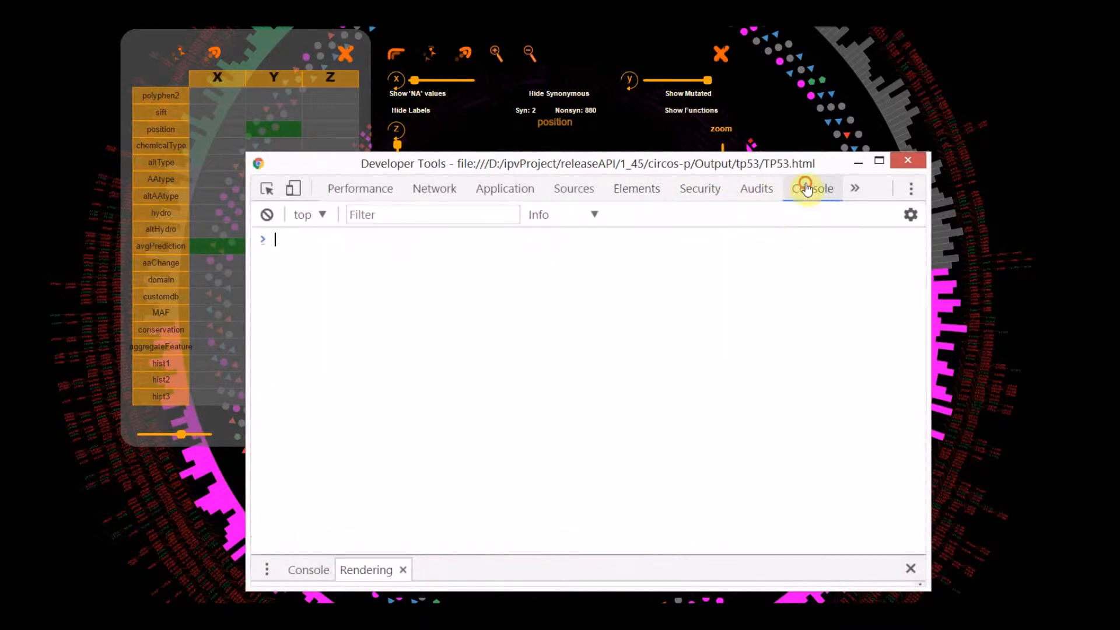
text(download(JSON.stringify(ordinatorFetchData("position","conservation","avgPrediction").points.map(function(d,i){return [d[0],-d[1],d[2],ids["mut"][d[3]].replace(/(?:^#)|(?:_rsID_.*$)/gi,"")]}),null,"\t"),"test","text/plain"))
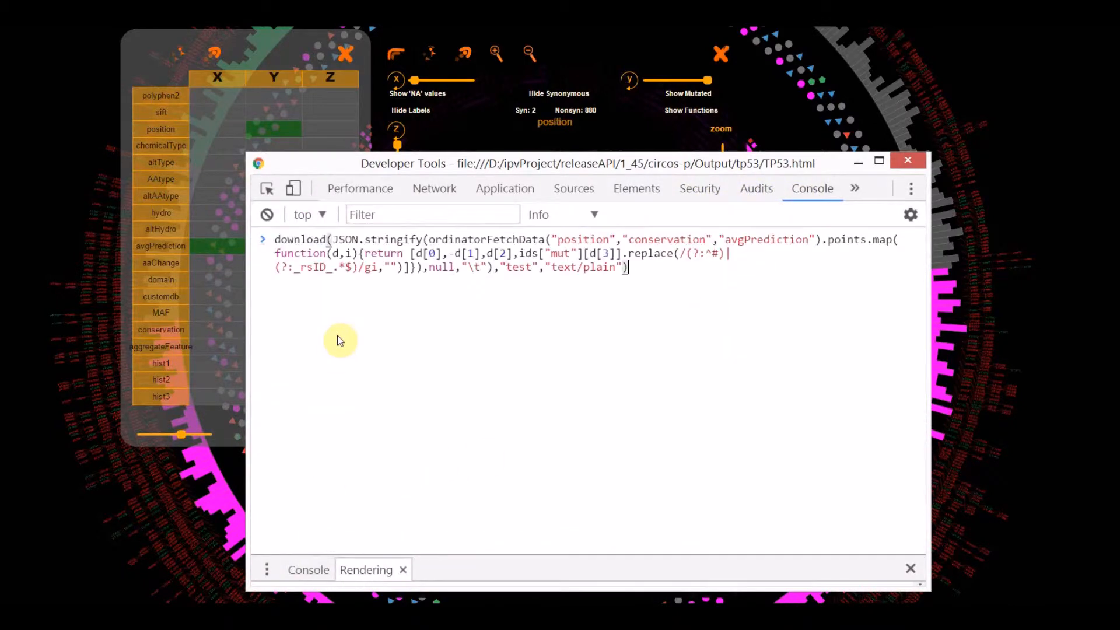
- Examine the pasted command, highlighting its ordinatorFetchData("position","conservation","avgPrediction") call
drag(276, 239, 678, 285)
click(675, 279)
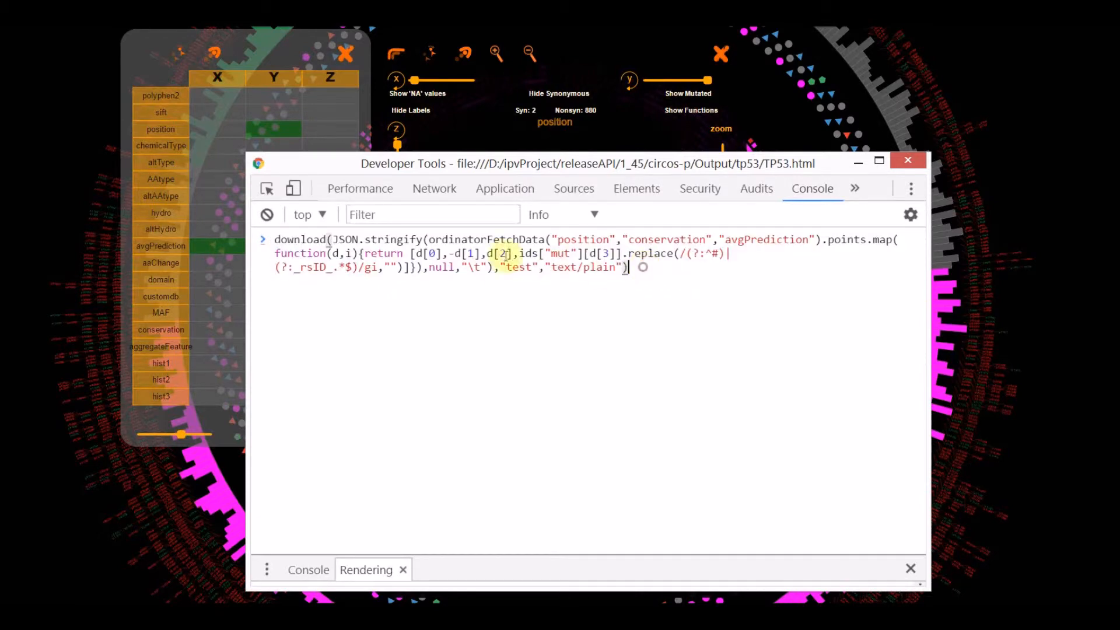
drag(432, 240, 552, 239)
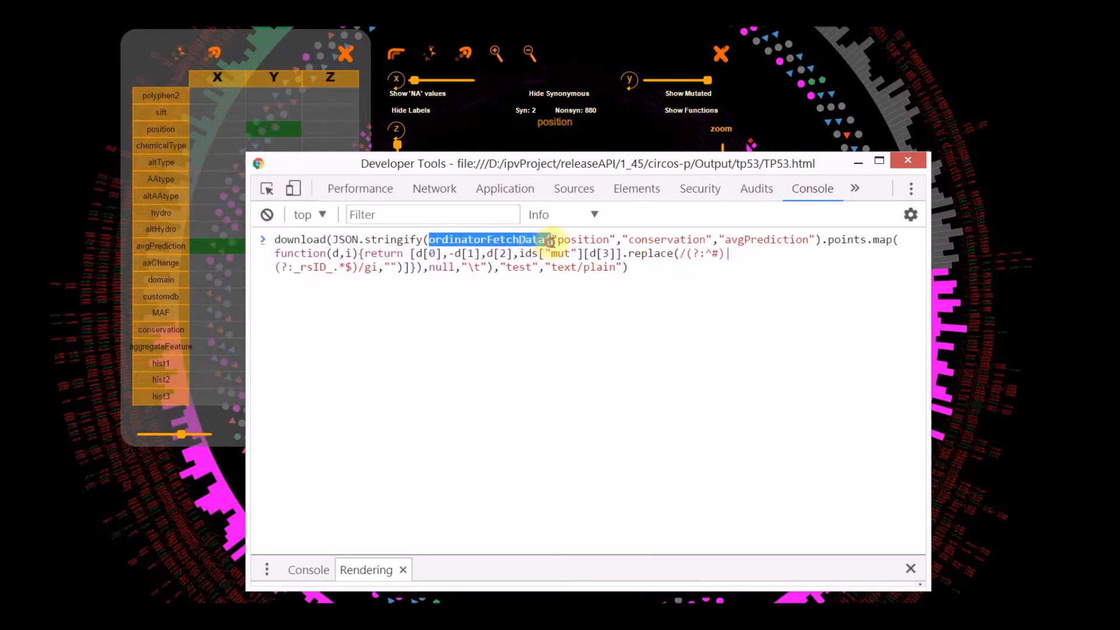
shift+click(821, 240)
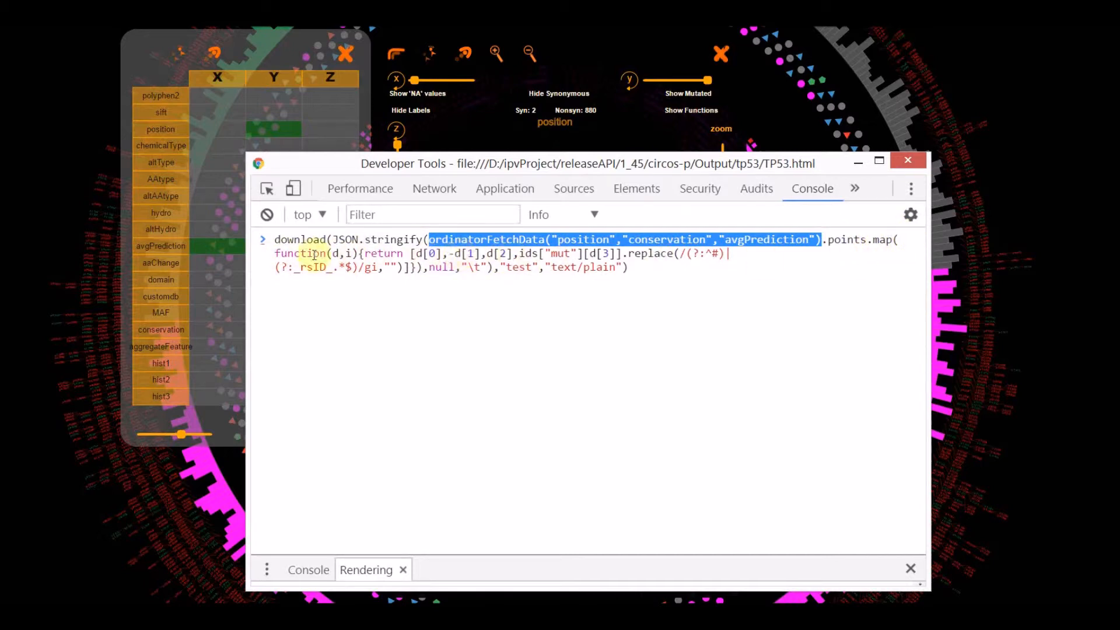
- Examine the command's mapping function and its JSON.stringify part by highlighting them
drag(273, 253, 732, 251)
click(733, 251)
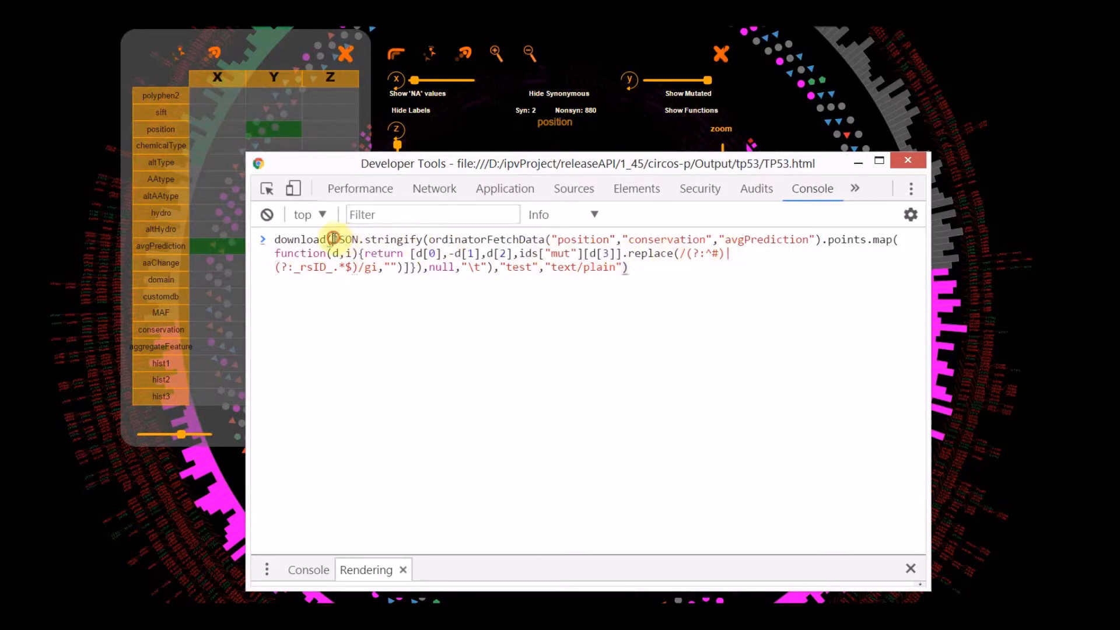
drag(333, 239, 428, 240)
click(741, 252)
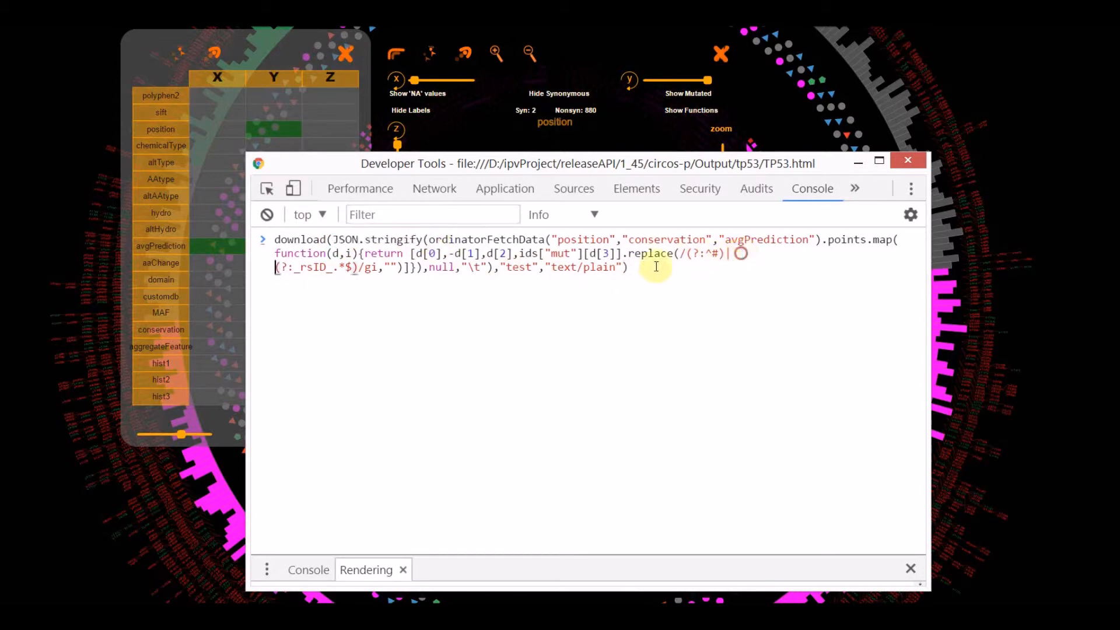
- Run the complete download command in the console and cancel saving the test.txt file
drag(274, 240, 657, 274)
click(644, 271)
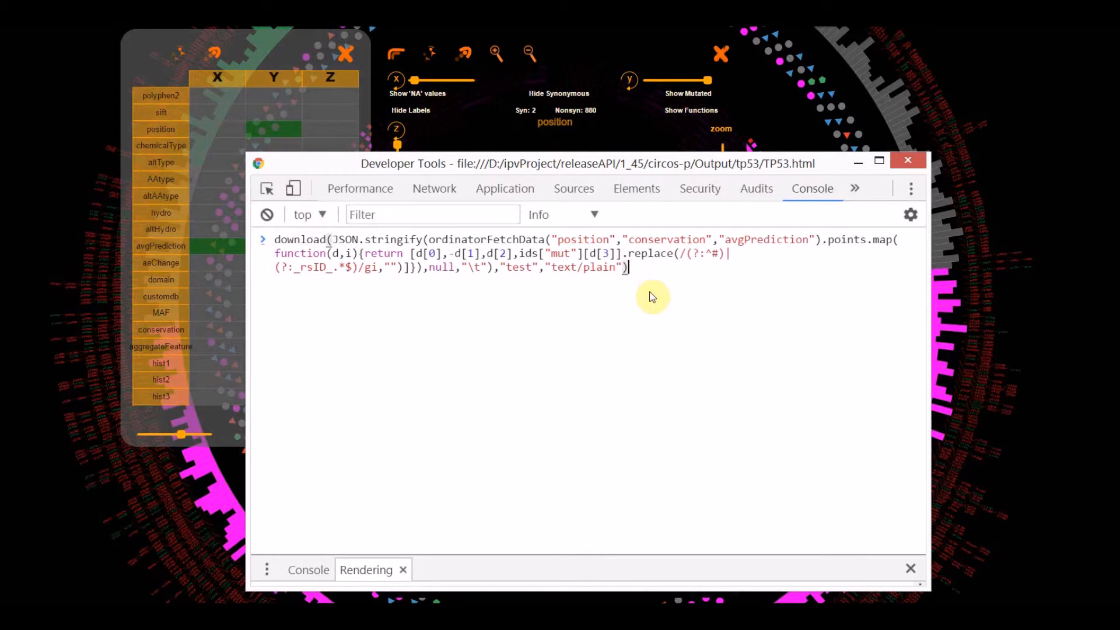
key(Return)
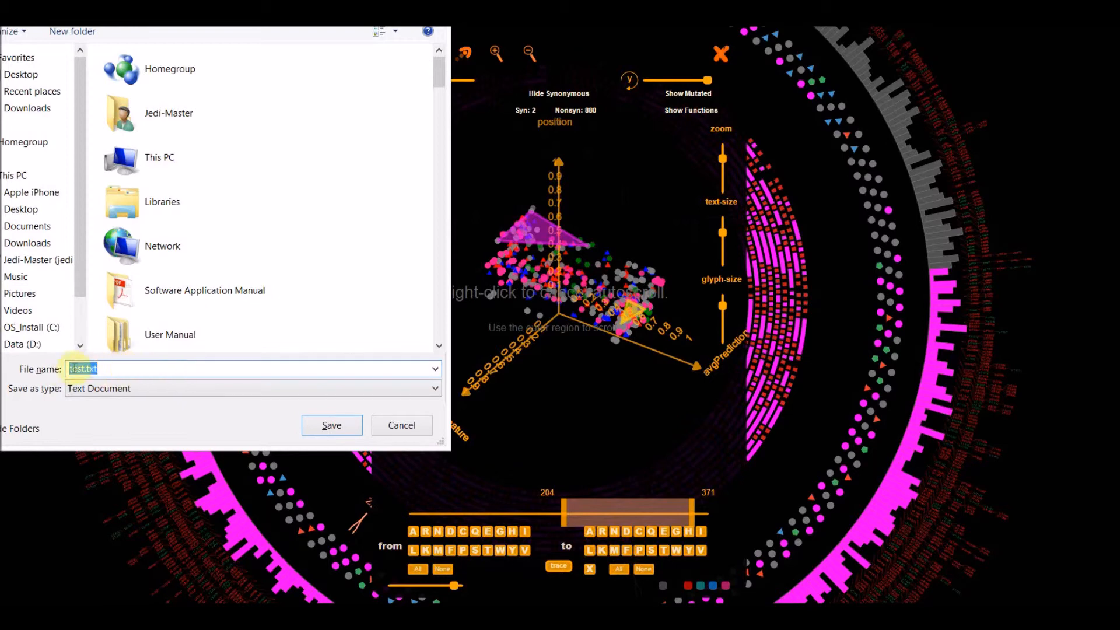
click(403, 425)
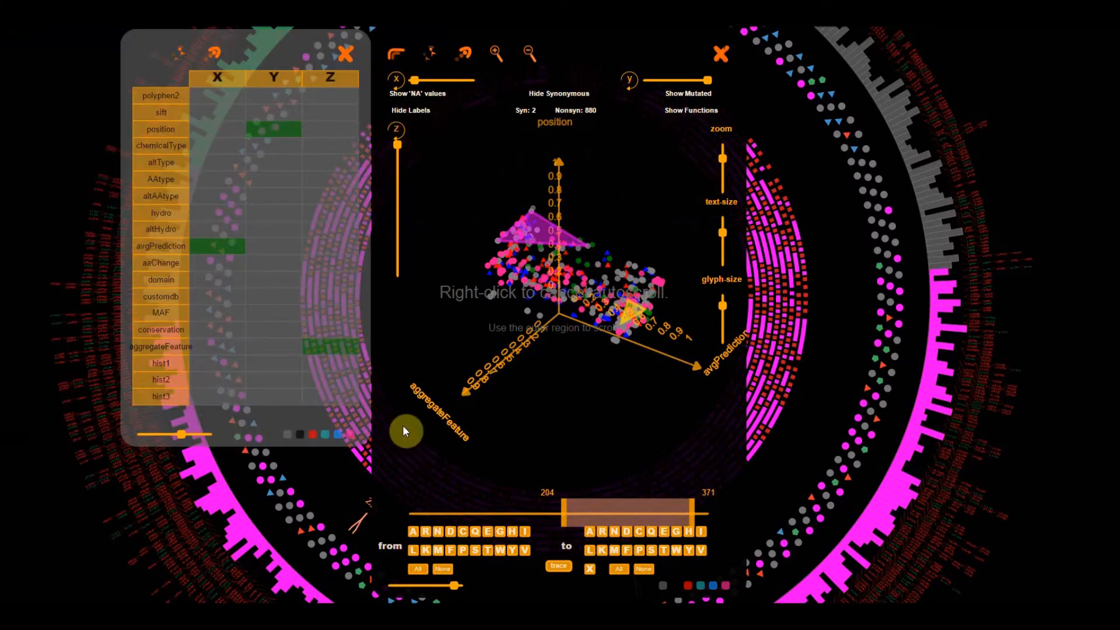
scroll(525, 415, up, 1)
scroll(552, 453, up, 1)
drag(573, 465, 557, 431)
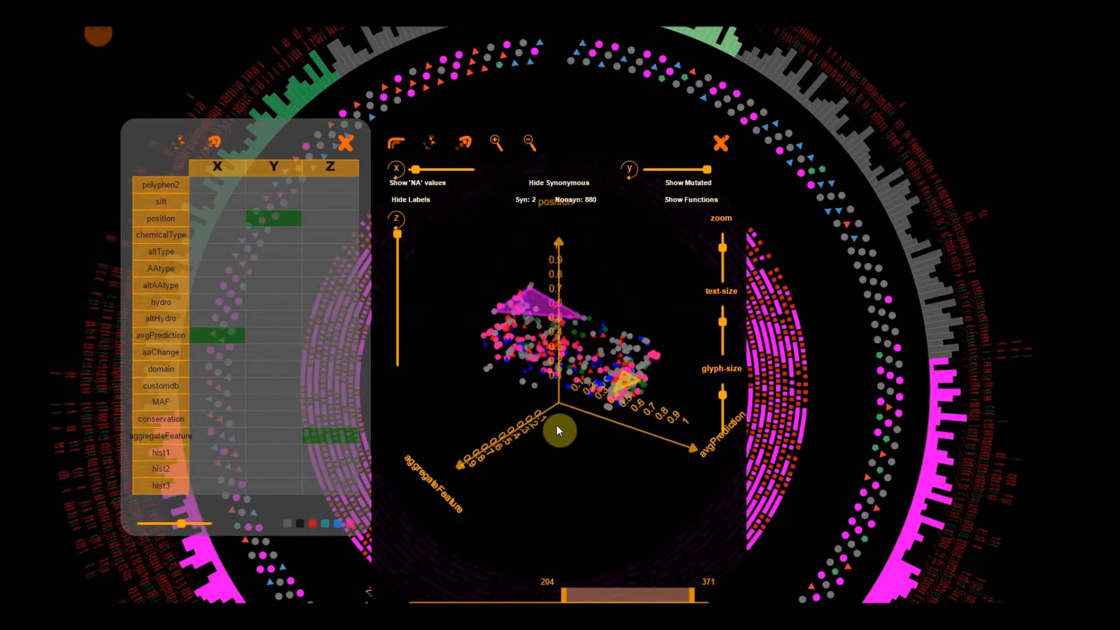
click(218, 282)
click(257, 270)
drag(563, 483, 640, 480)
scroll(639, 475, down, 2)
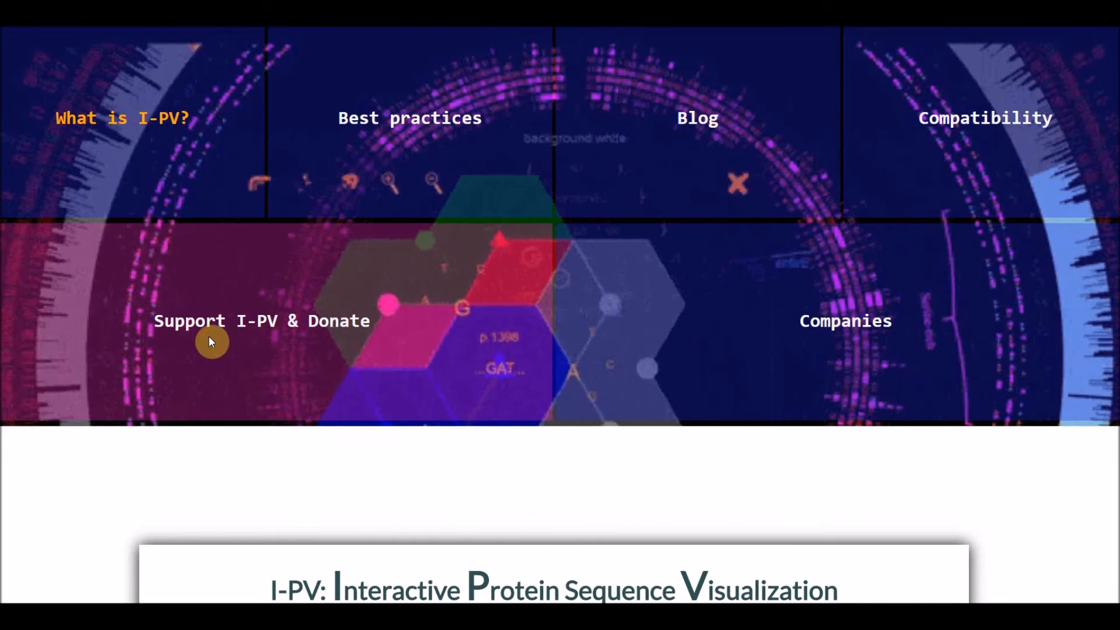
- Open the Support I-PV & Donate information on the I-PV website
click(210, 338)
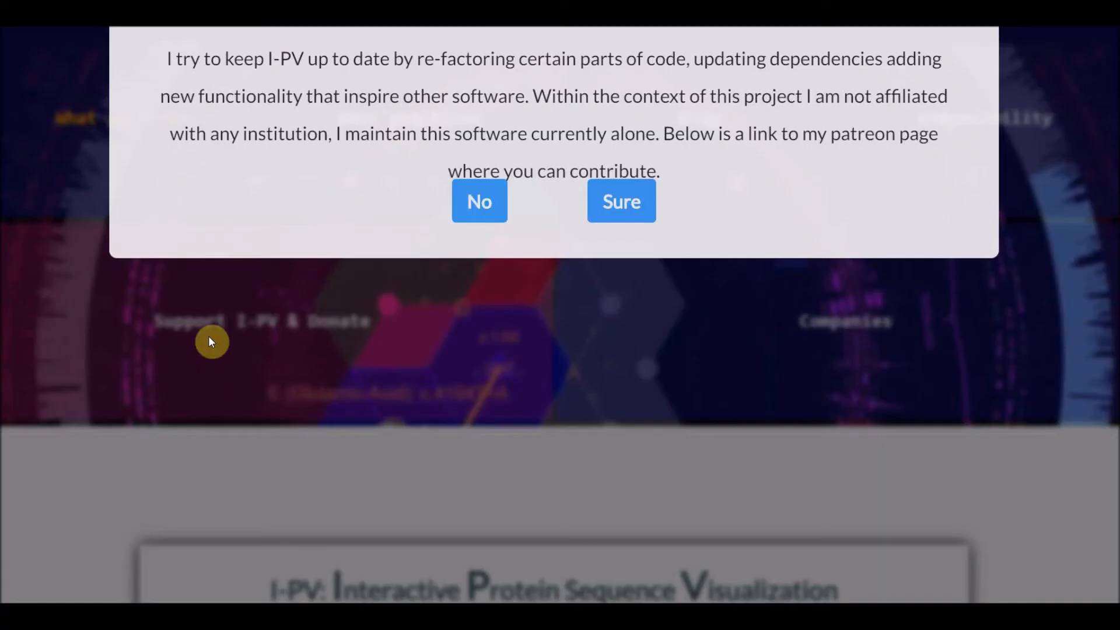